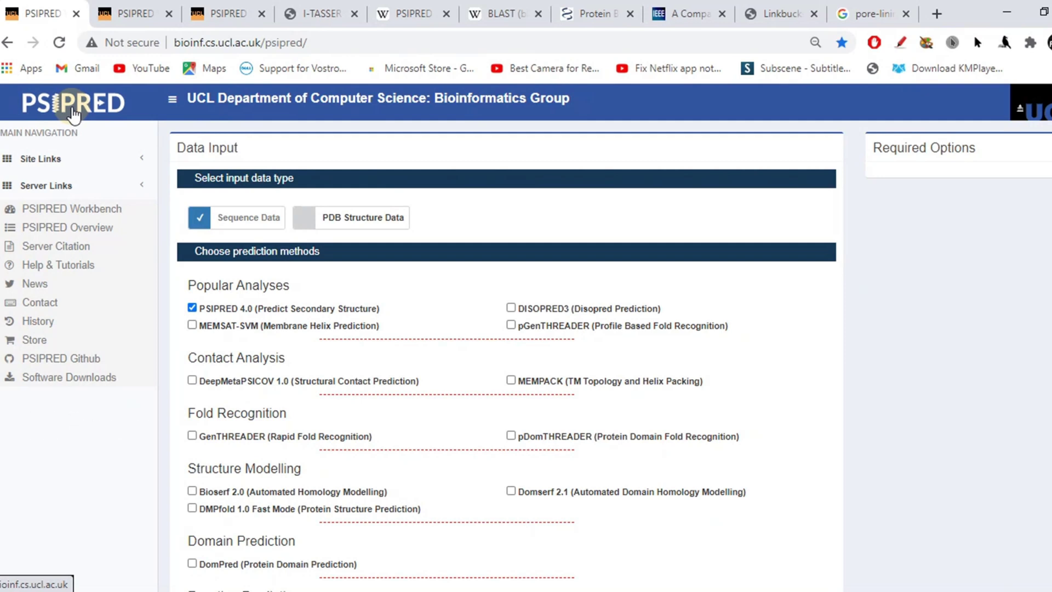
# - Look over the Standard Protein BLAST page, including the query sequence form, the search set and the algorithm choices
pyautogui.click(558, 7)
pyautogui.scroll(6, 470, 187)
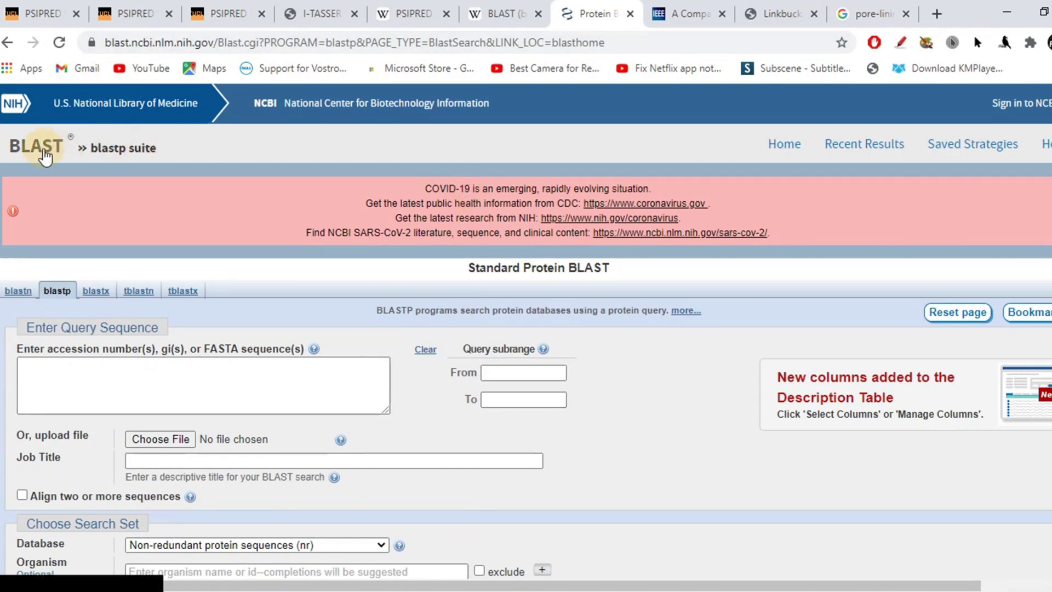
pyautogui.scroll(-5, 225, 268)
pyautogui.scroll(5, 226, 268)
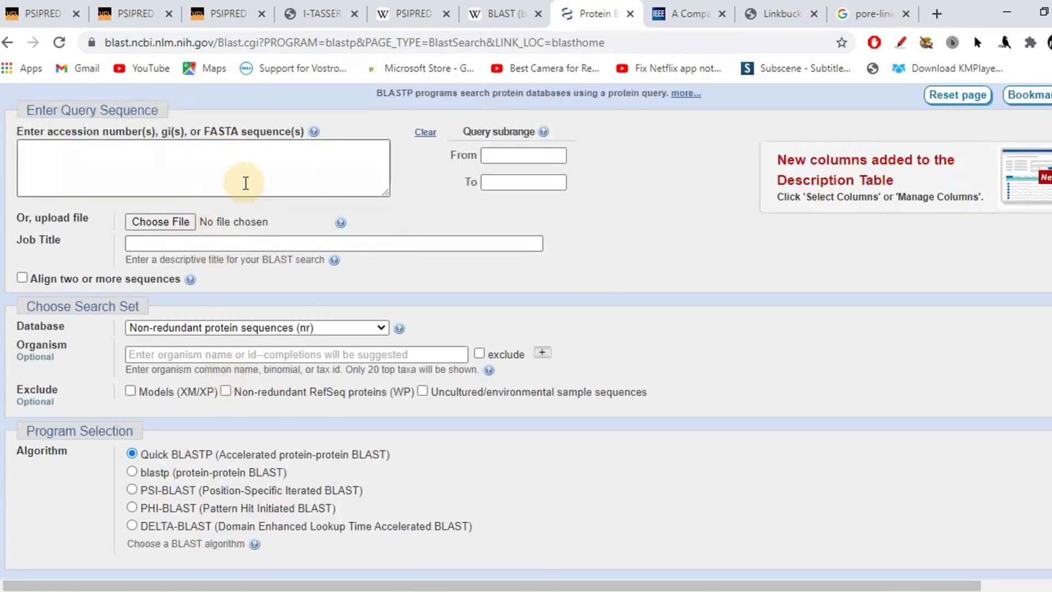
pyautogui.scroll(-5, 235, 178)
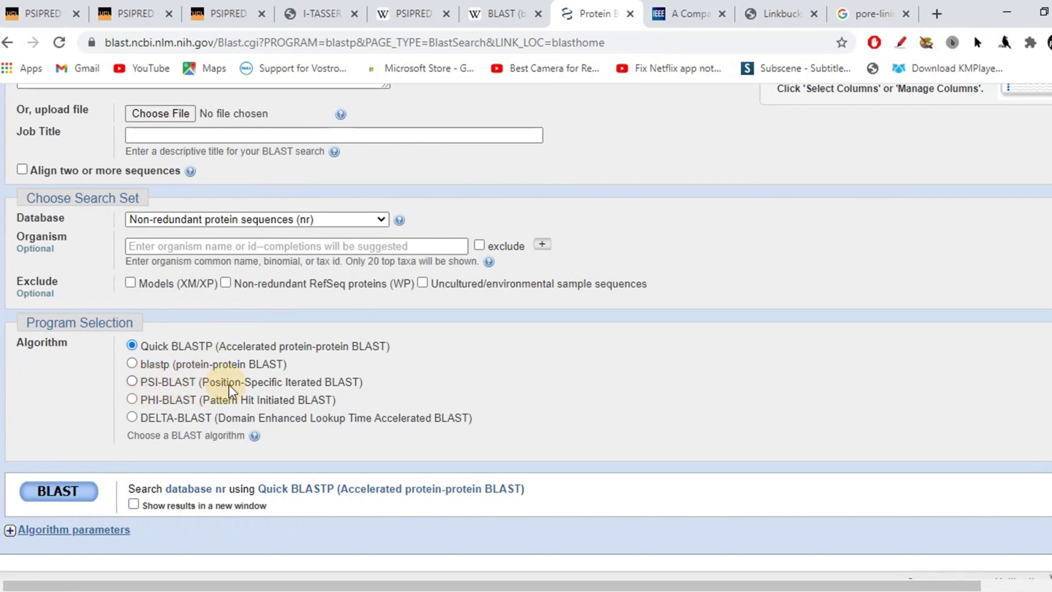
# - Return to the PSIPRED form, keep Sequence Data as the input data type and deselect the PSIPRED 4.0 method
pyautogui.click(33, 12)
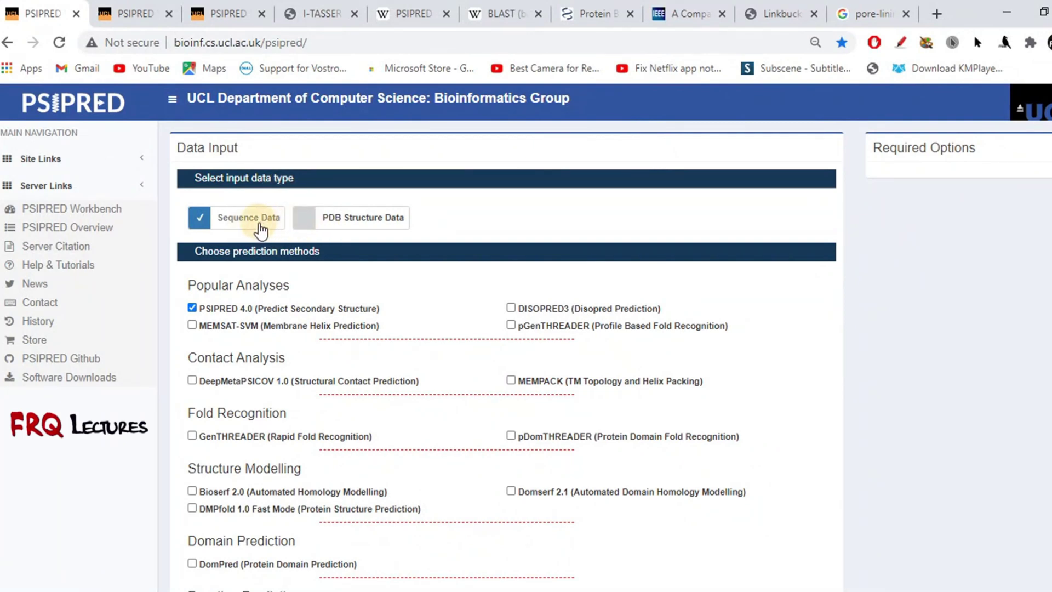
pyautogui.click(335, 226)
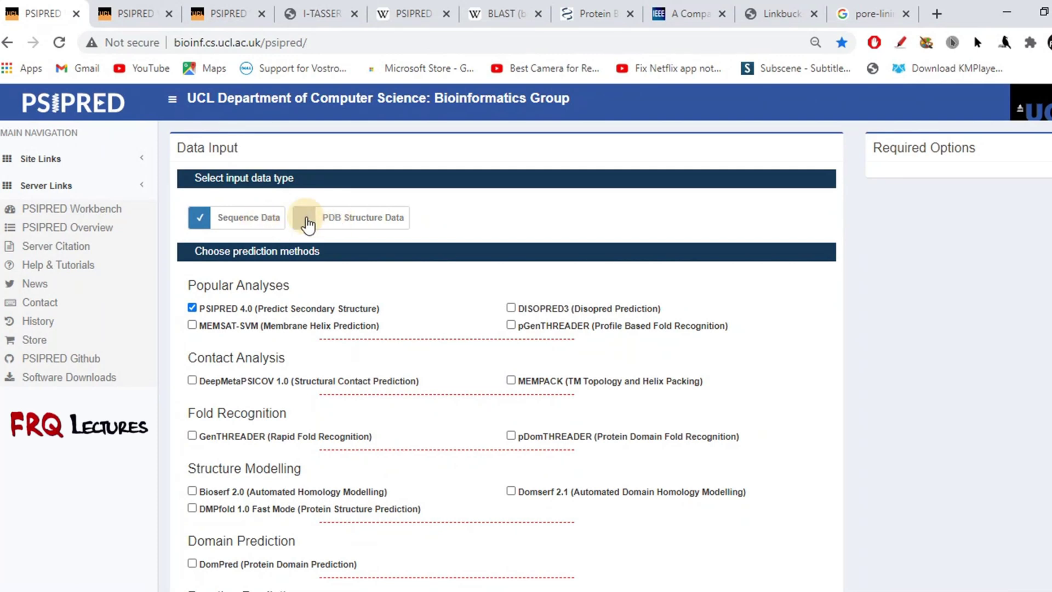
pyautogui.click(239, 220)
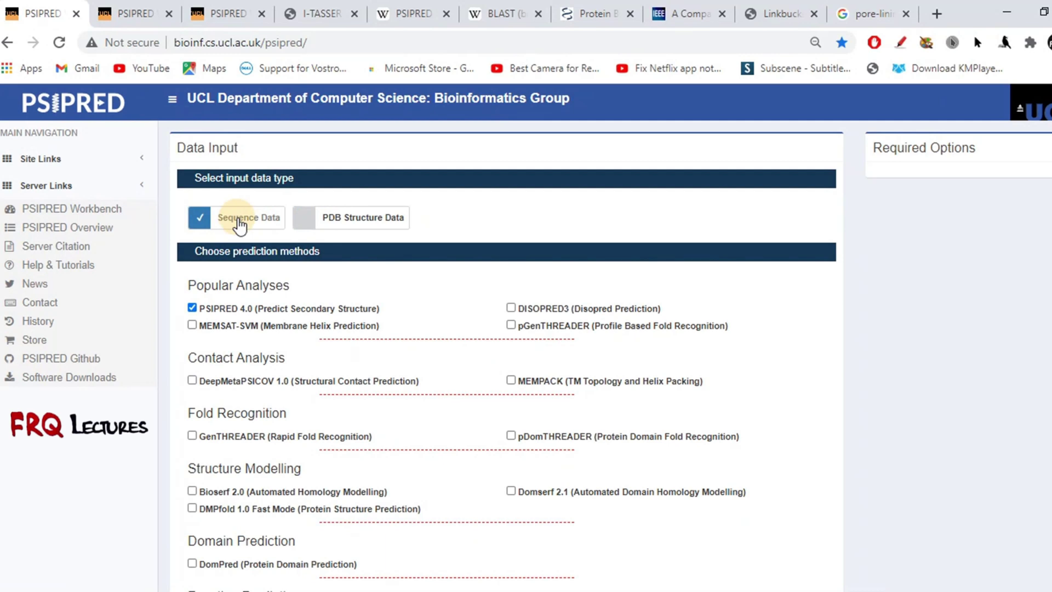
pyautogui.scroll(-2, 239, 224)
pyautogui.click(192, 200)
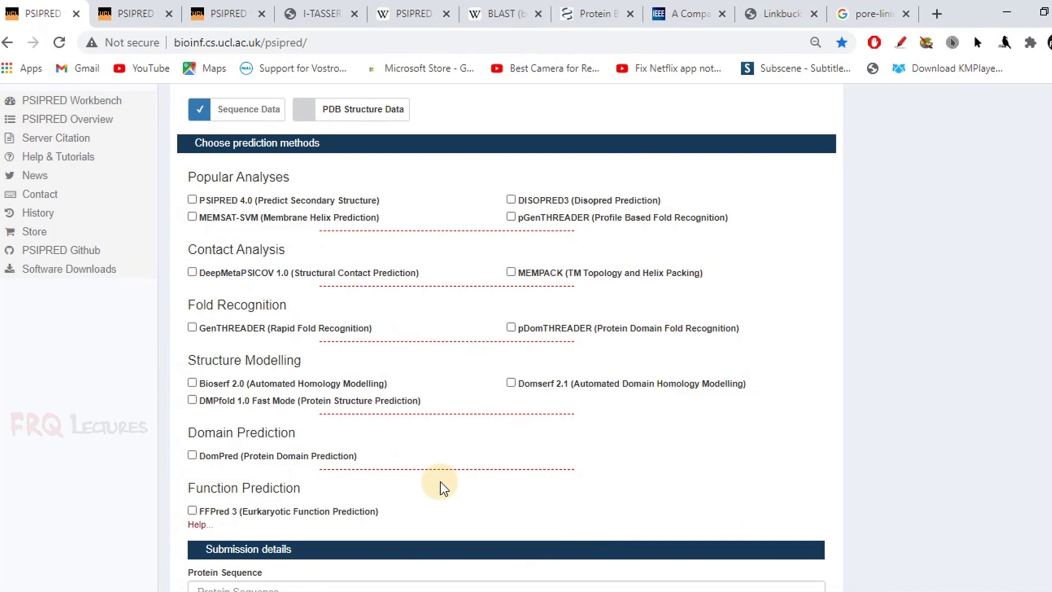
# - Examine the I-TASSER server page, from its introduction and sequence submission form down to the suite and news sections
pyautogui.click(329, 16)
pyautogui.click(20, 19)
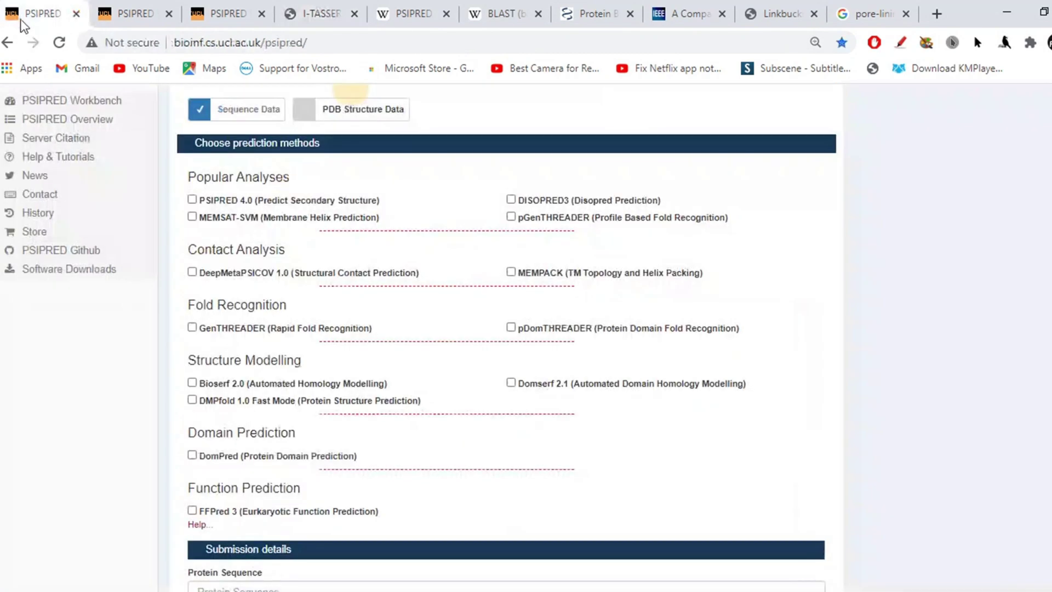
pyautogui.click(310, 21)
pyautogui.scroll(5, 265, 241)
pyautogui.scroll(-1, 265, 241)
pyautogui.scroll(1, 383, 230)
pyautogui.scroll(-6, 633, 239)
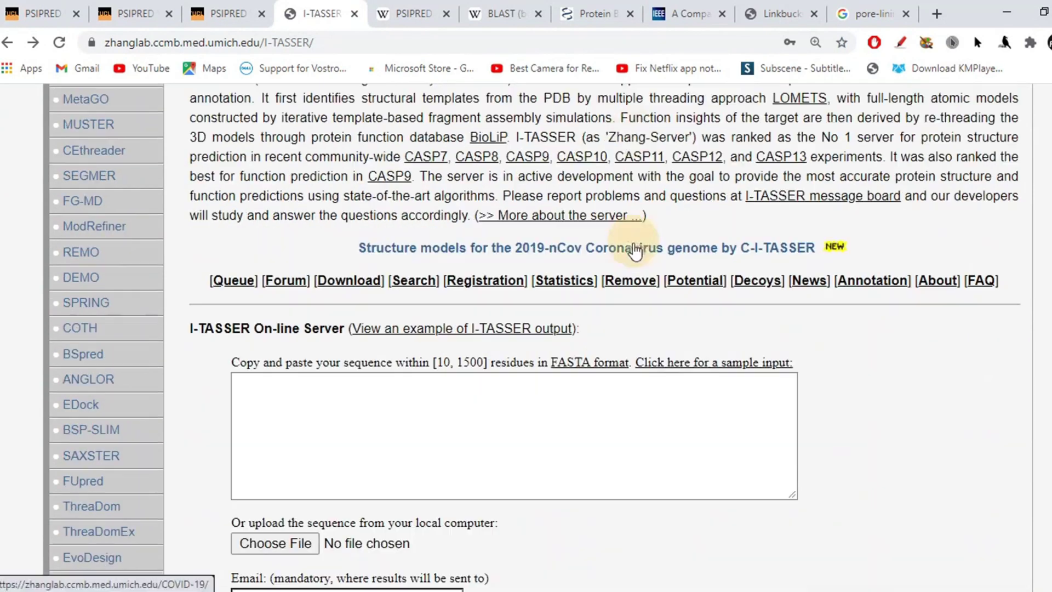
pyautogui.scroll(-20, 607, 262)
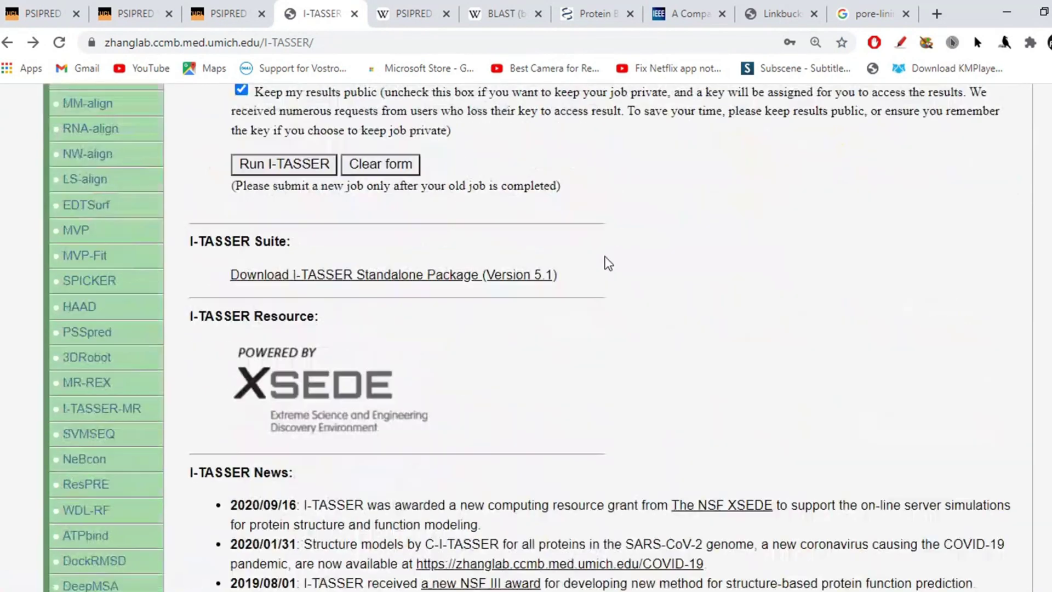
pyautogui.scroll(15, 608, 266)
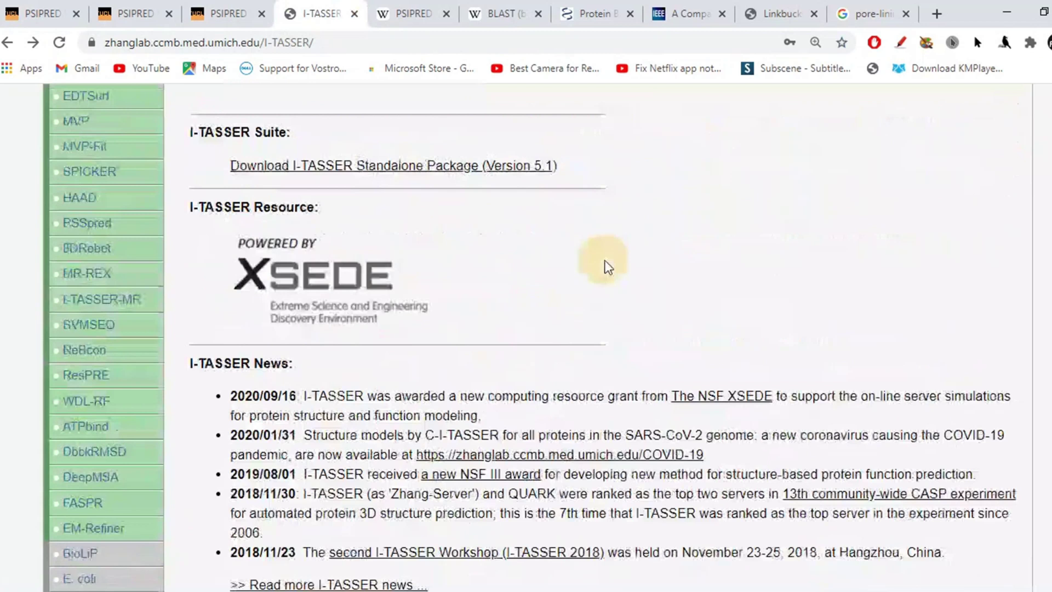
pyautogui.scroll(8, 607, 266)
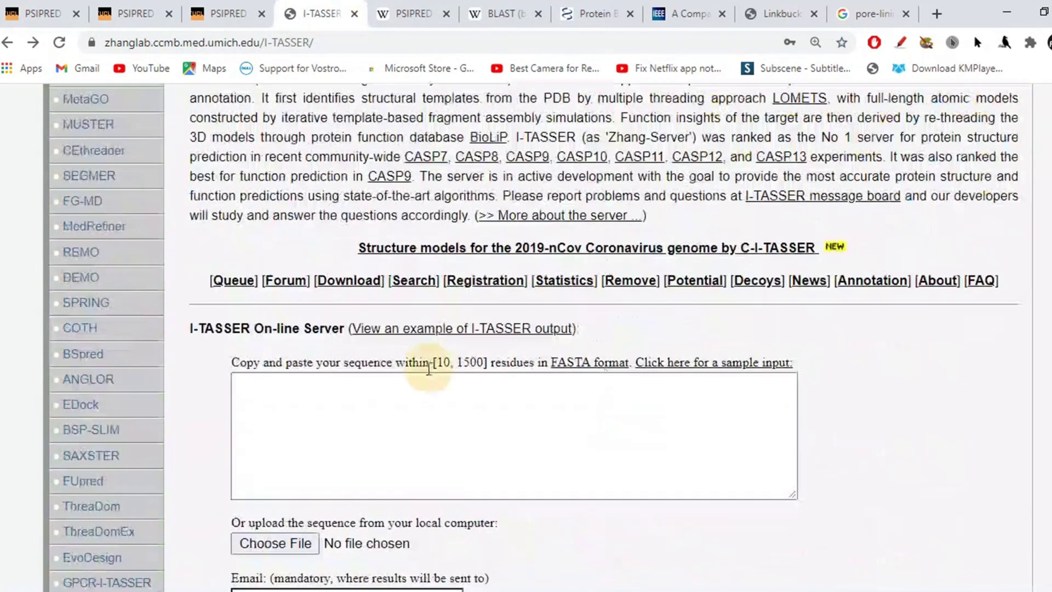
pyautogui.scroll(-8, 343, 438)
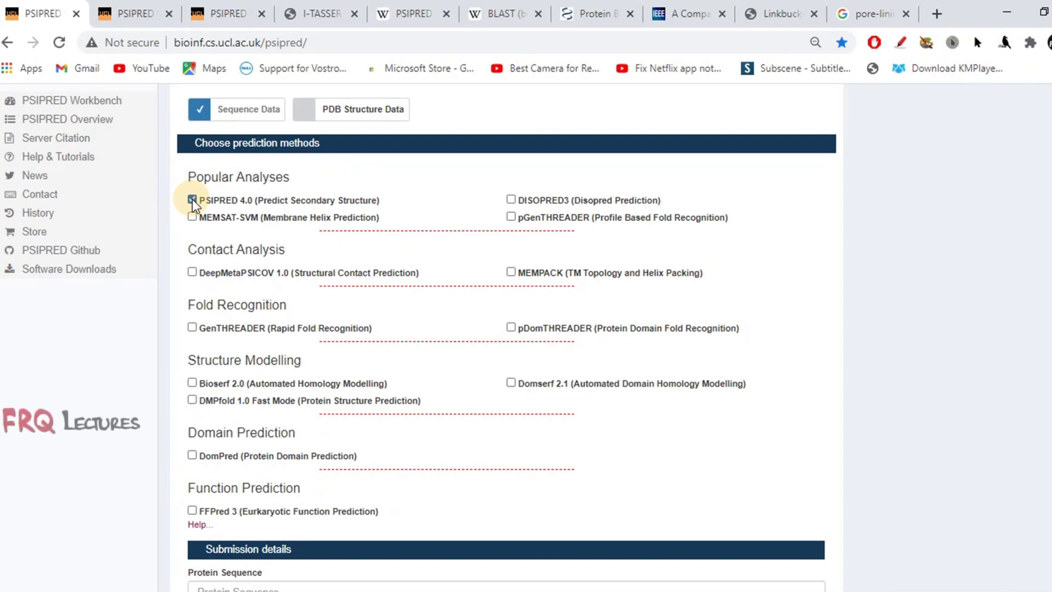
# - On the PSIPRED form, select PSIPRED 4.0, FFPred 3 with Human Prediction, and MEMSAT-SVM as the prediction methods
pyautogui.click(193, 198)
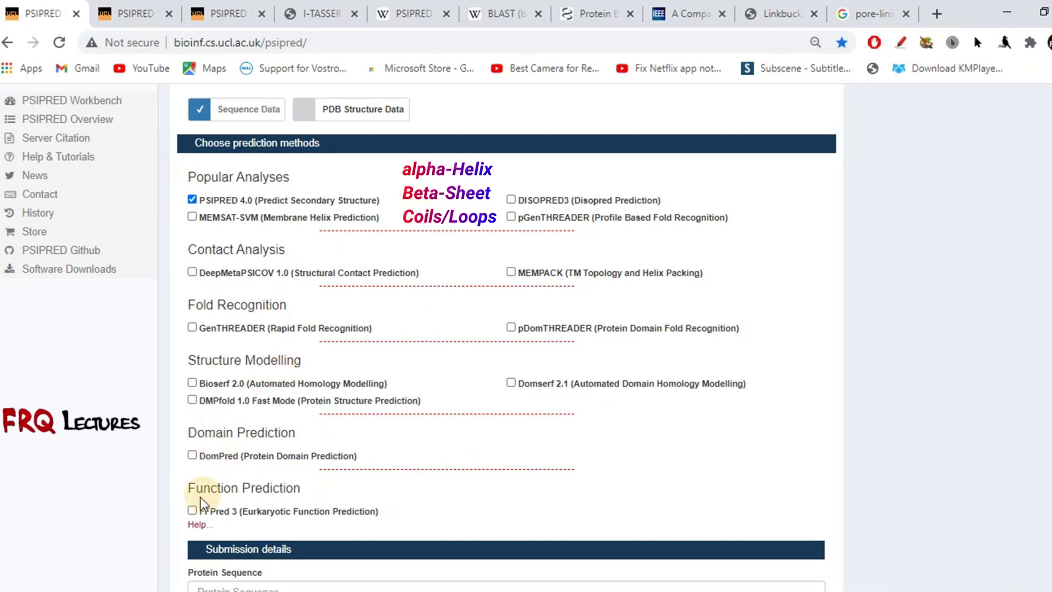
pyautogui.click(192, 510)
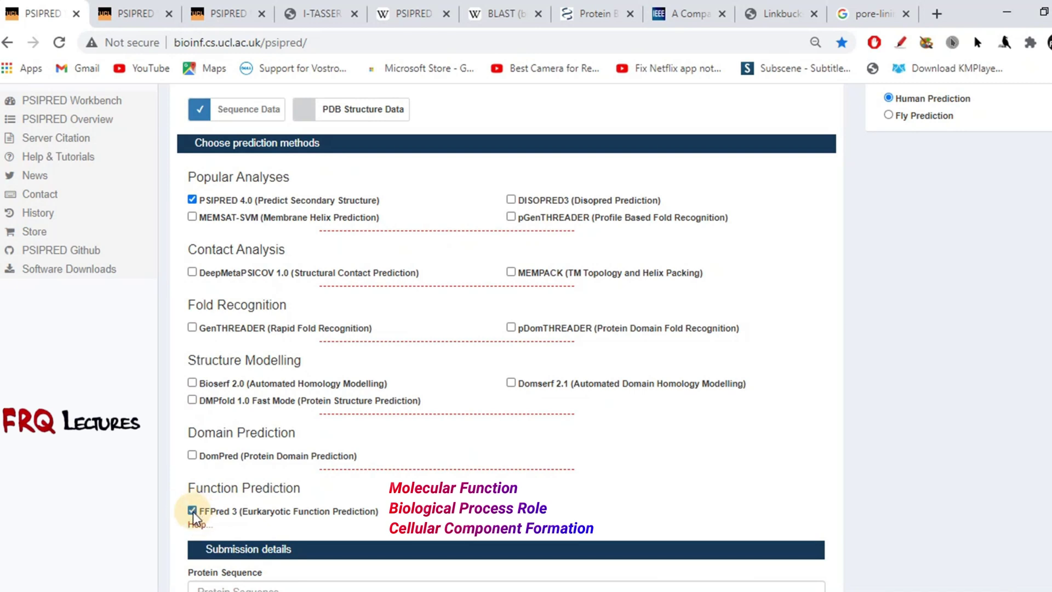
pyautogui.scroll(1, 972, 241)
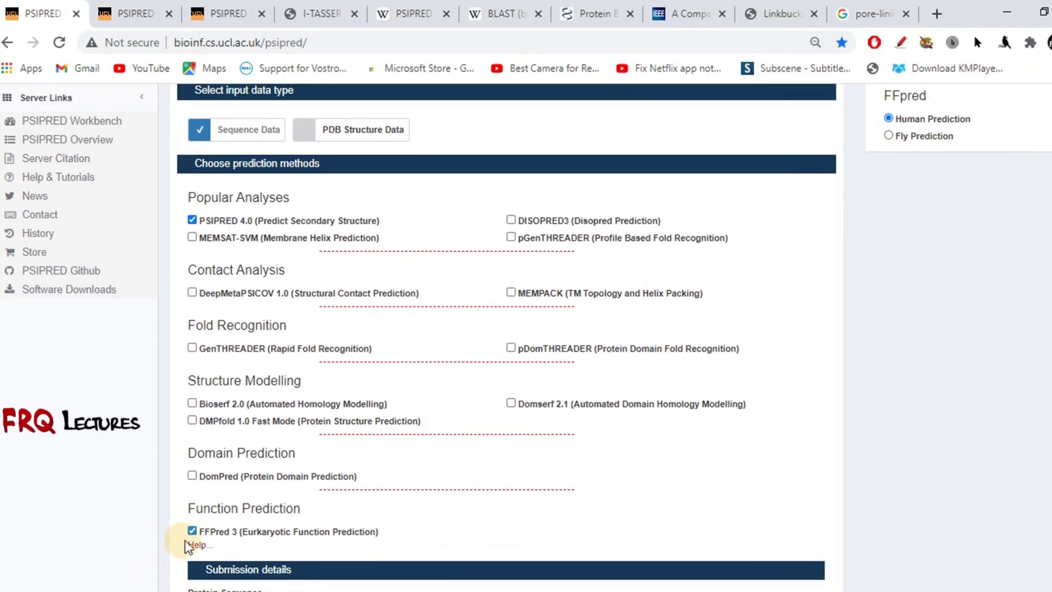
pyautogui.click(192, 530)
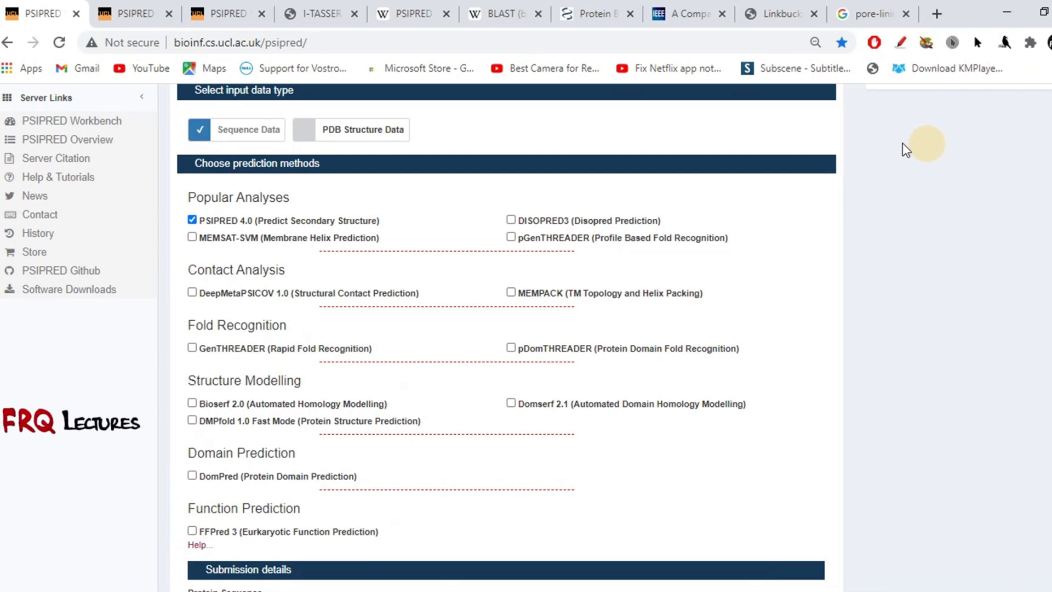
pyautogui.click(191, 531)
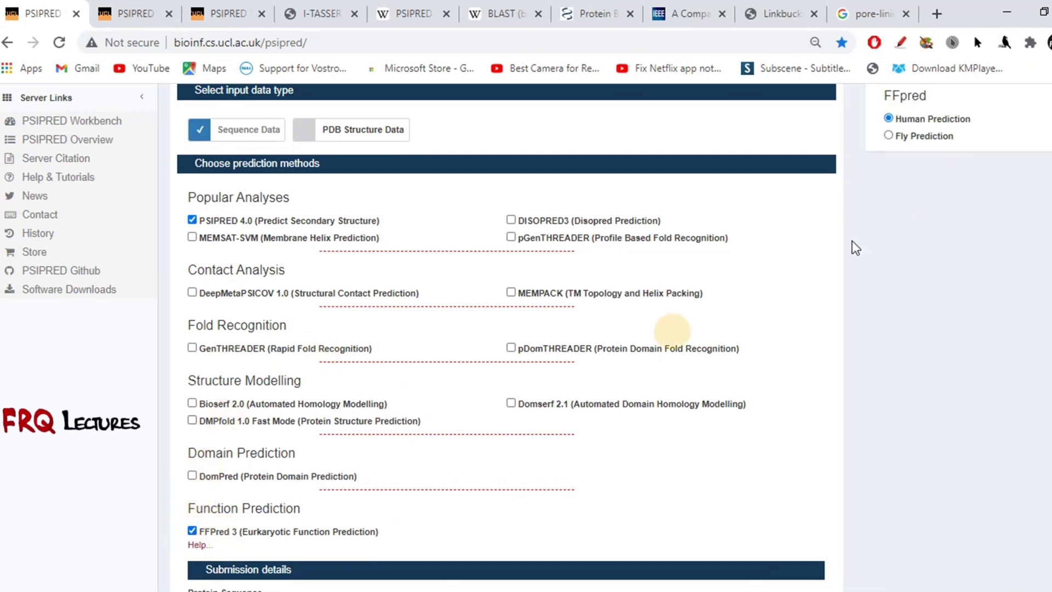
pyautogui.click(888, 119)
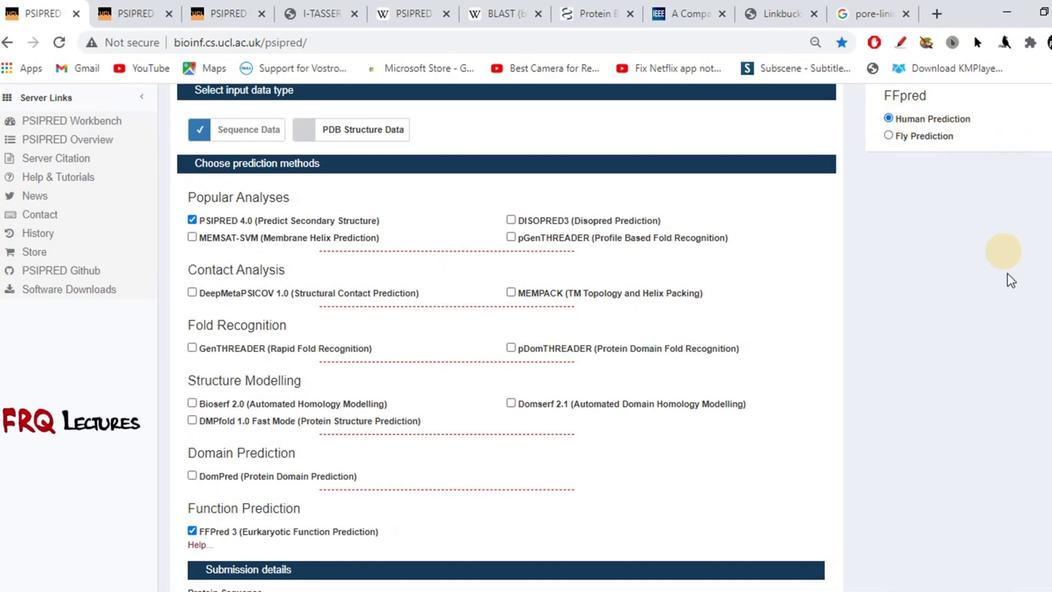
pyautogui.click(192, 238)
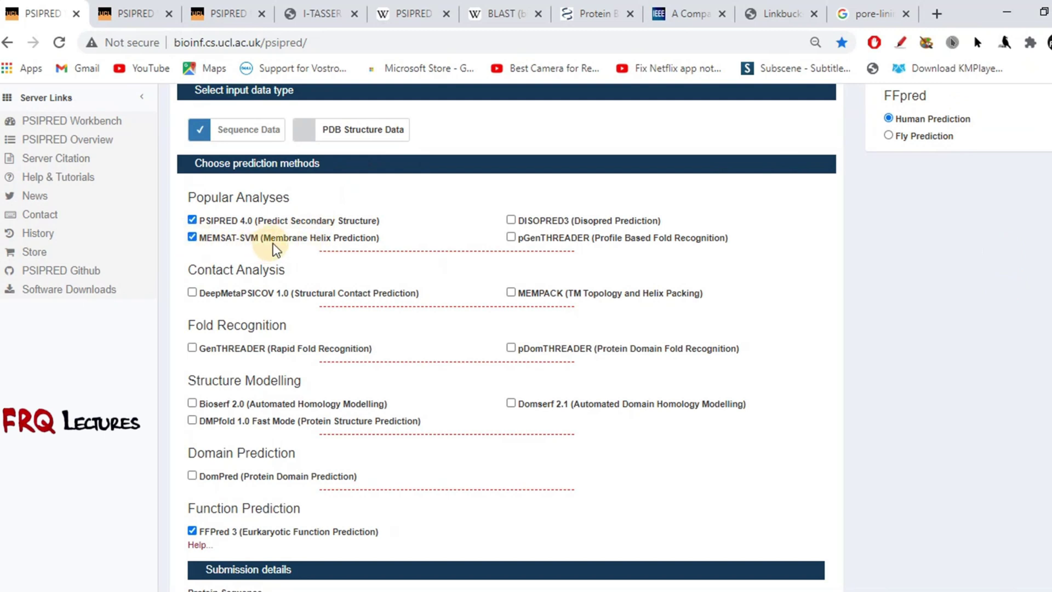
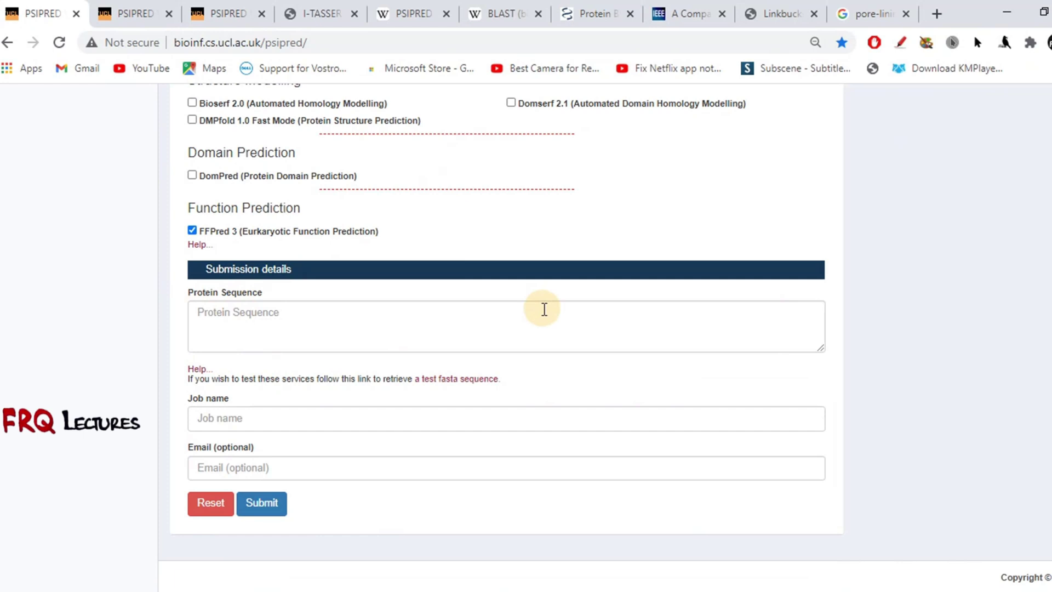
# - Paste the copied Halobacterium salinarum bacteriorhodopsin FASTA sequence (B0R5N9_HALS3) as the protein sequence and review it from header to end
pyautogui.rightClick(434, 323)
pyautogui.click(490, 426)
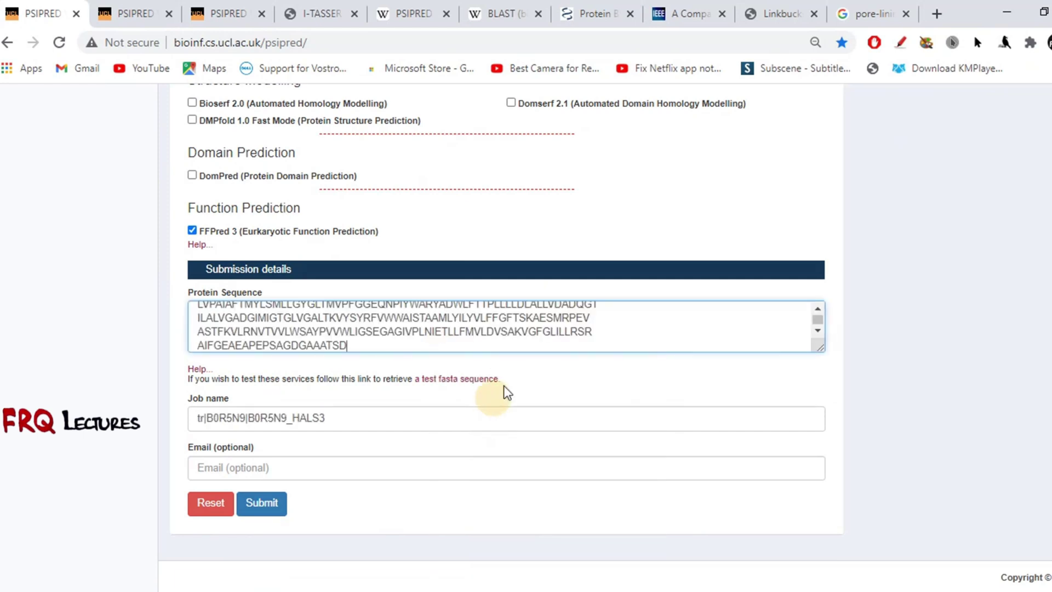
pyautogui.click(818, 310)
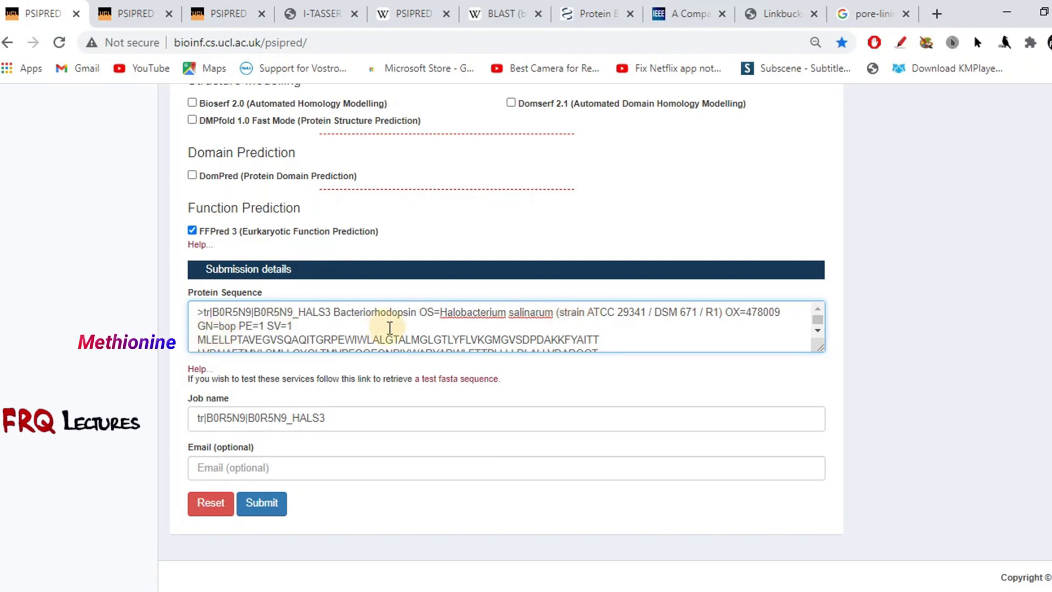
pyautogui.scroll(-2, 372, 329)
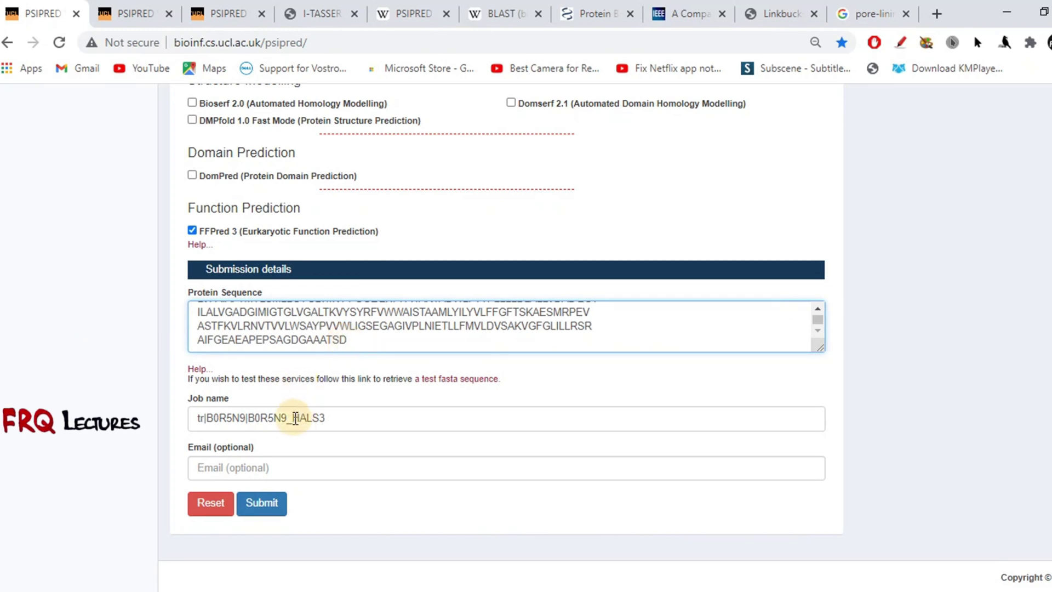
# - Shorten the job name to HAL
pyautogui.moveTo(296, 418); pyautogui.dragTo(181, 416)
pyautogui.press('BackSpace')
pyautogui.press('End')
pyautogui.press('BackSpace')
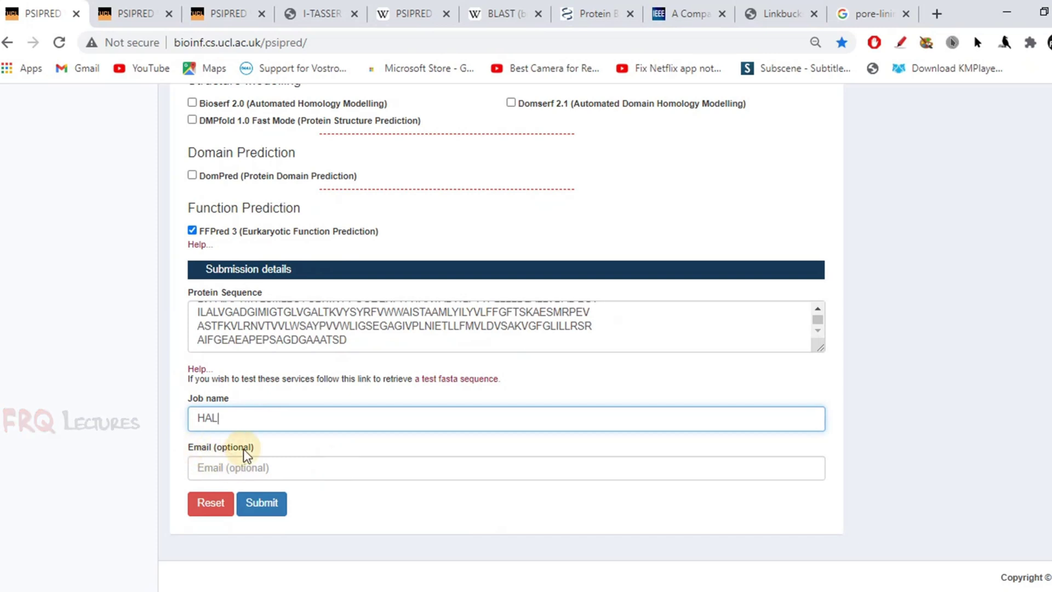
# - Check the email and password requirements on the I-TASSER submission form
pyautogui.click(291, 1)
pyautogui.scroll(-2, 383, 187)
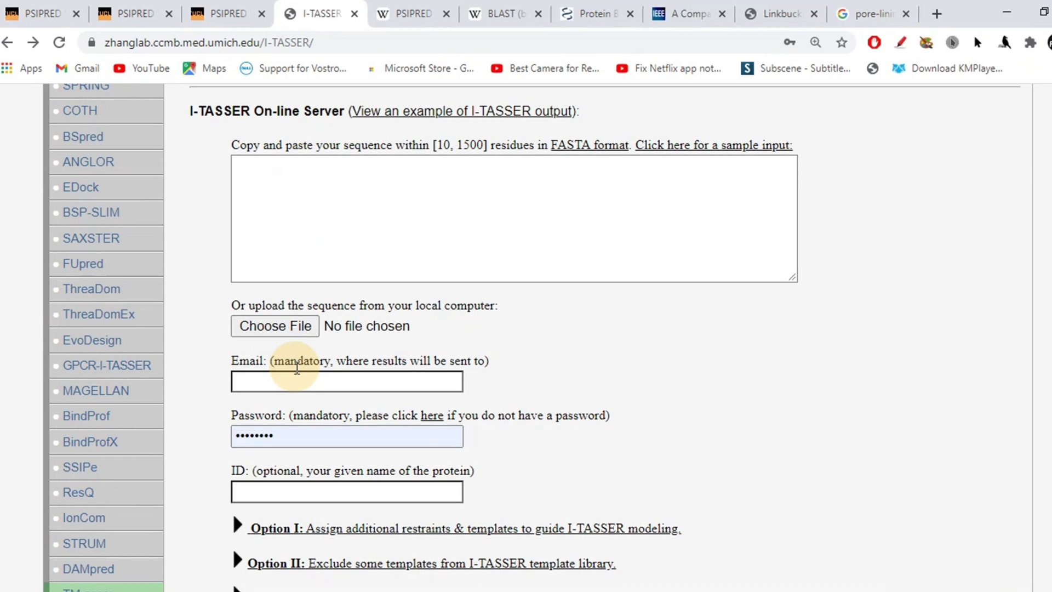
# - Return to the PSIPRED form and submit the HAL job without an email address
pyautogui.click(68, 11)
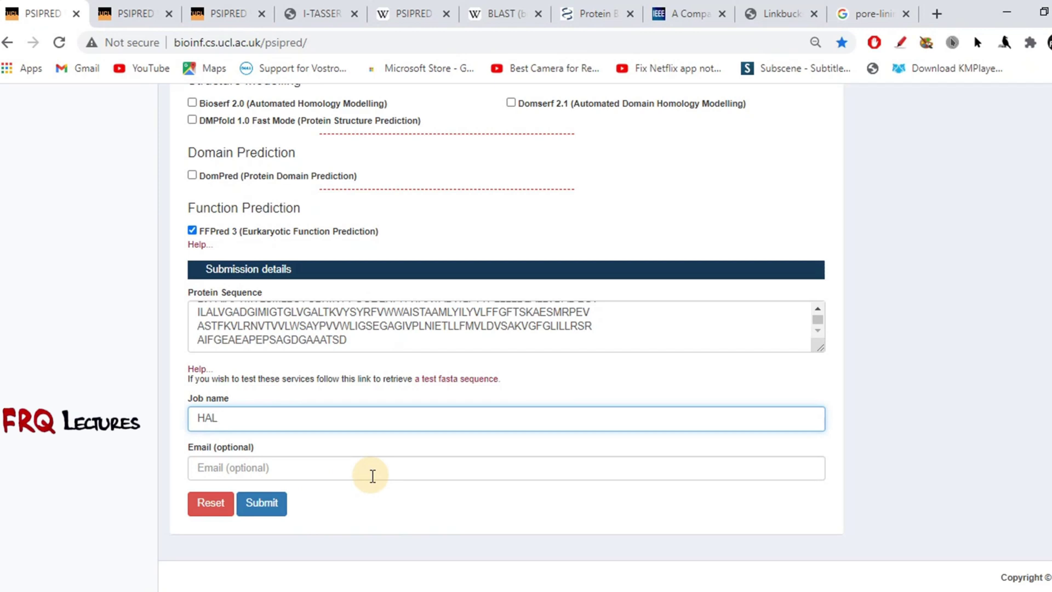
pyautogui.click(264, 507)
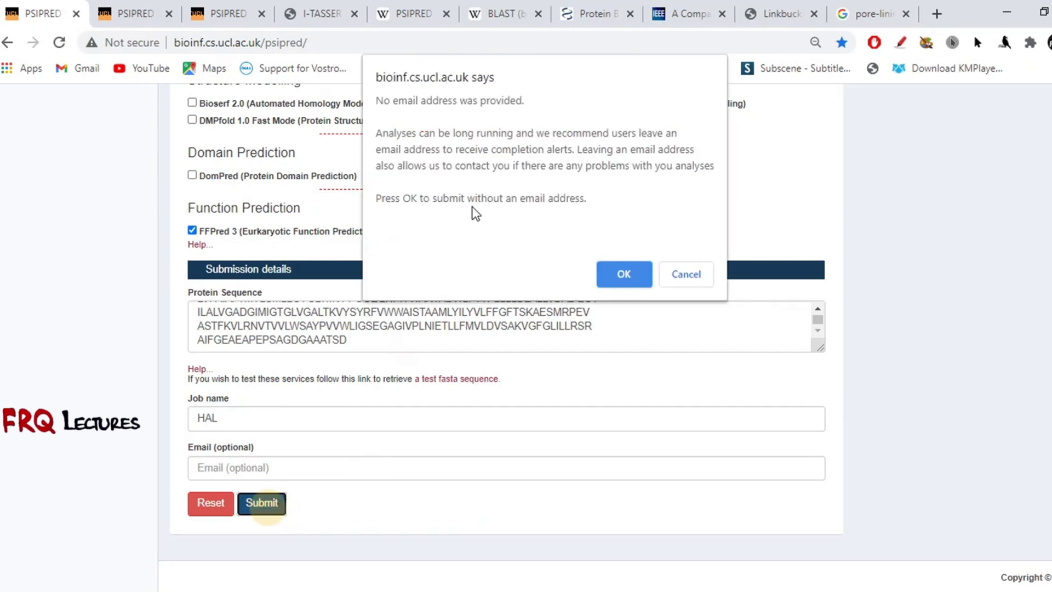
pyautogui.click(624, 275)
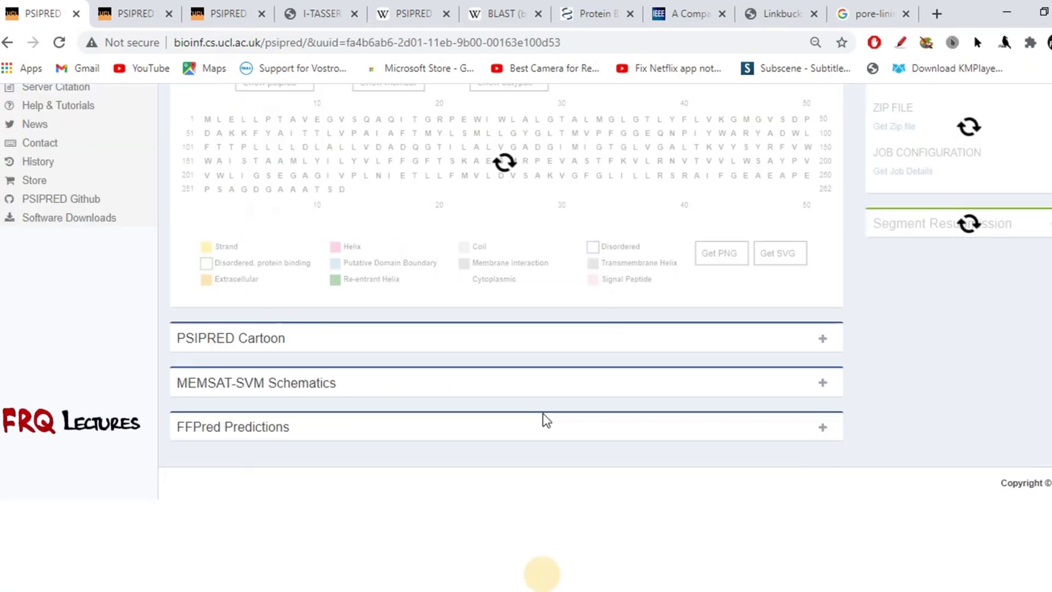
# - Expand the PSIPRED Cartoon, MEMSAT-SVM Schematics and FFPred Predictions sections of the submitted job to check their progress
pyautogui.scroll(2, 545, 420)
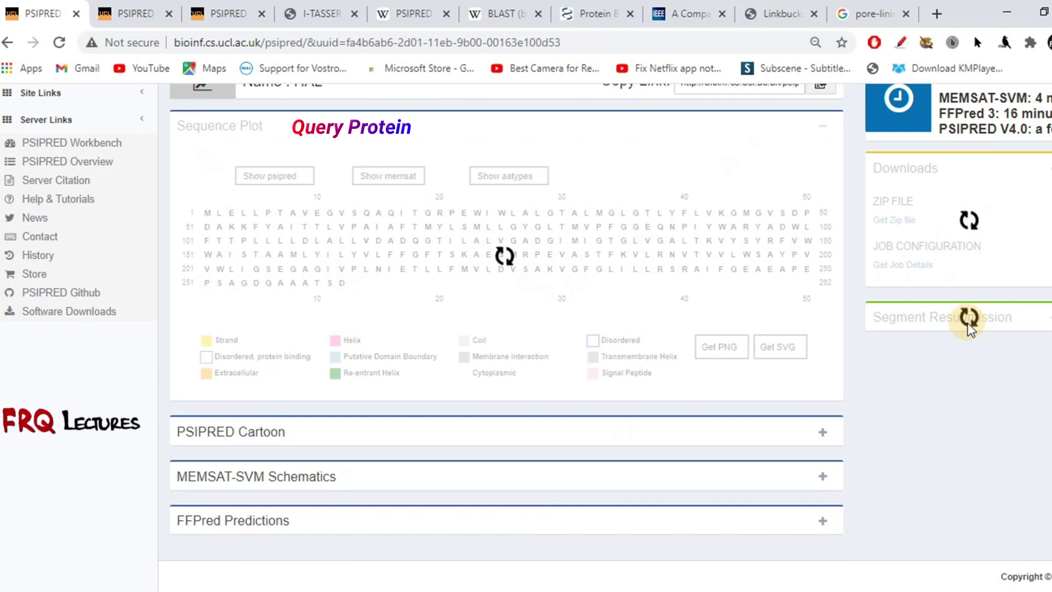
pyautogui.click(822, 433)
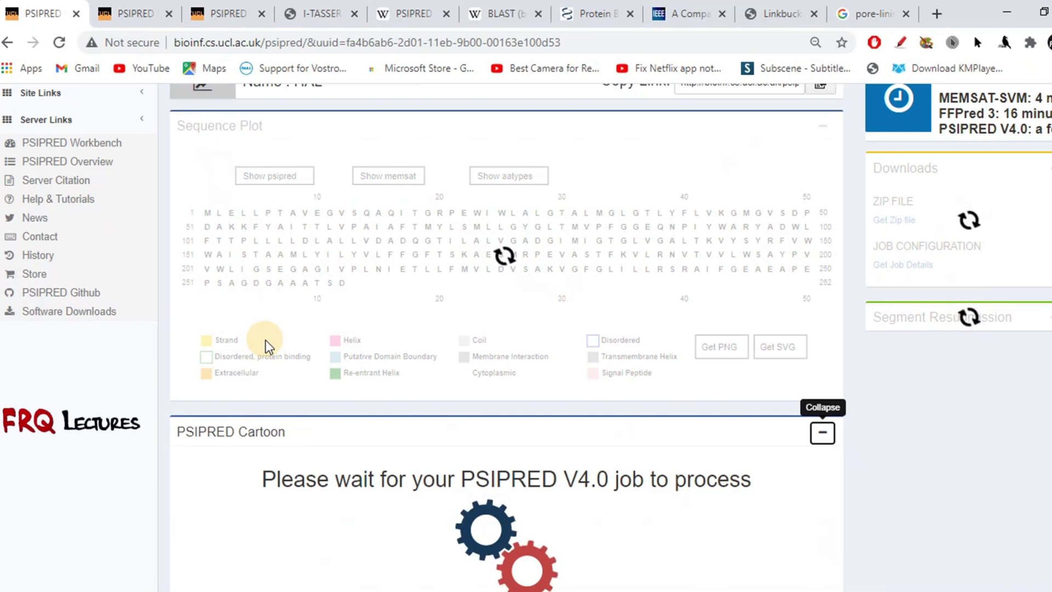
pyautogui.scroll(-3, 265, 339)
pyautogui.click(821, 478)
pyautogui.scroll(-3, 773, 478)
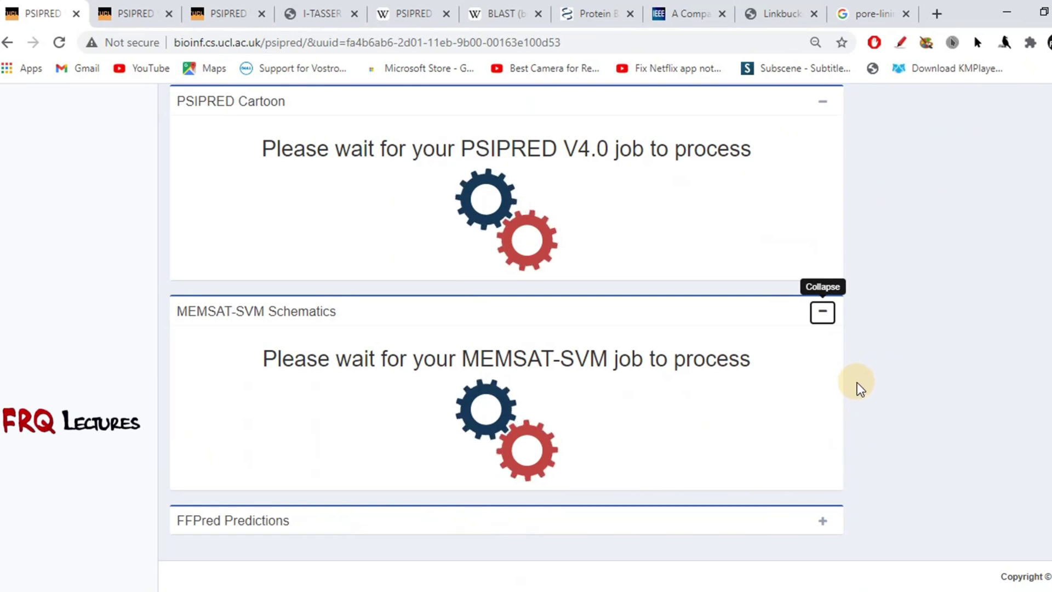
pyautogui.click(823, 524)
pyautogui.scroll(-3, 790, 427)
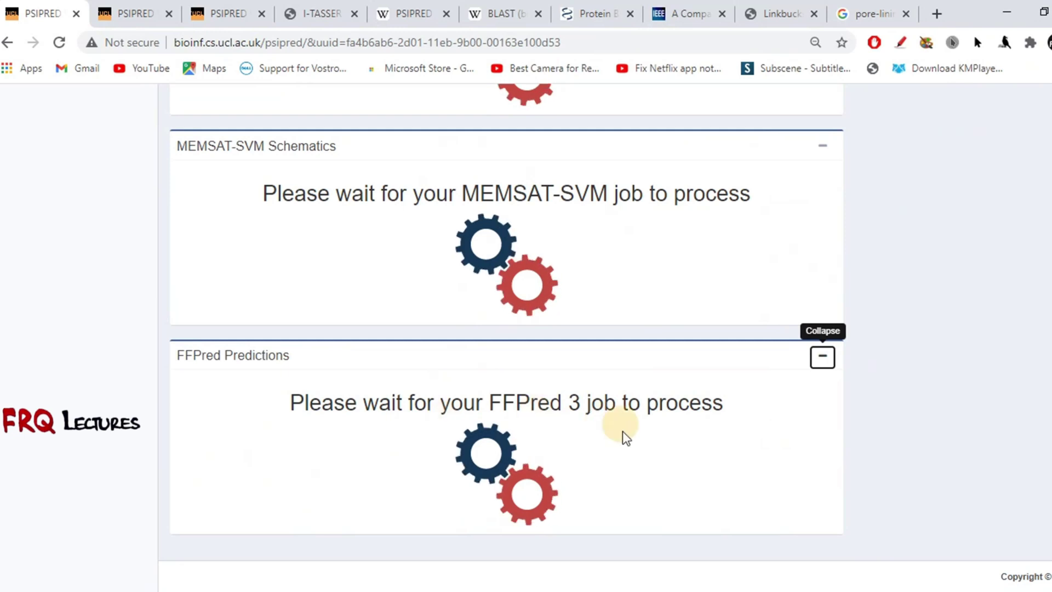
# - Switch to the completed HAL results page and view its colour-coded sequence plot
pyautogui.click(149, 15)
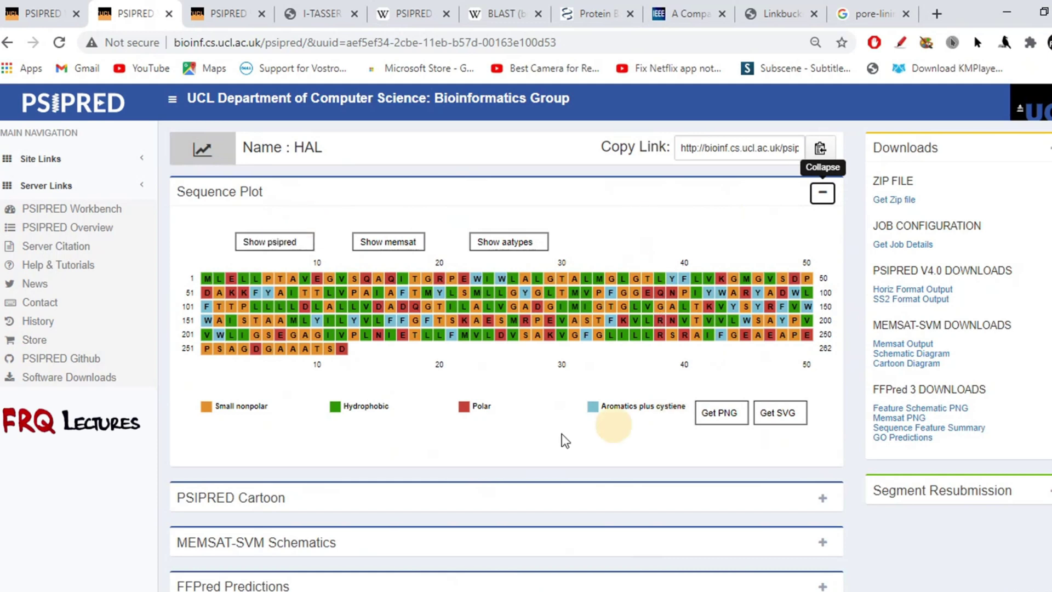
pyautogui.scroll(-1, 266, 387)
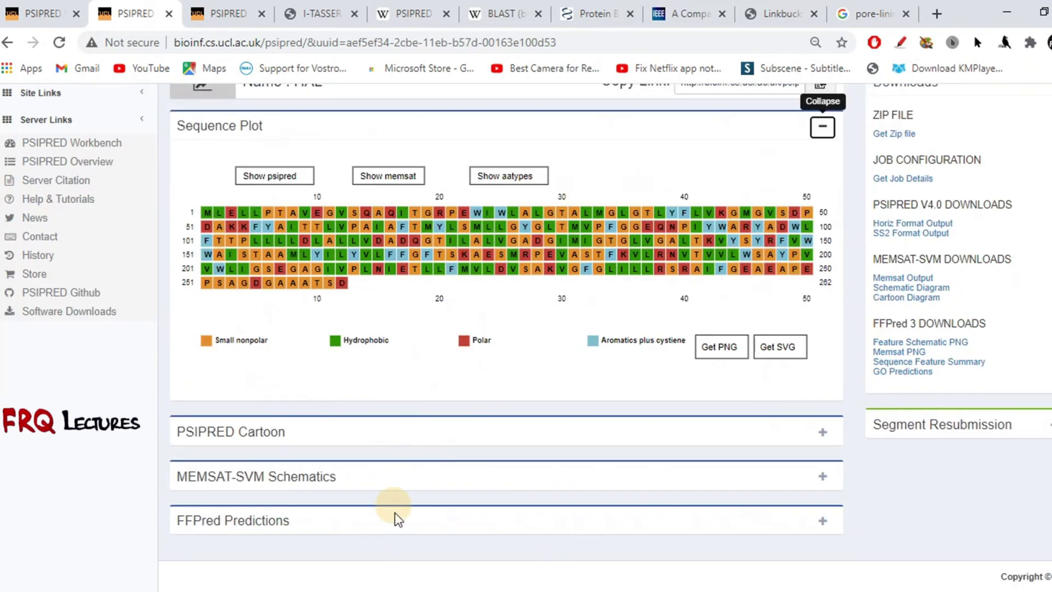
# - View the HAL sequence plot coloured by PSIPRED structure, by MEMSAT topology, and again by amino acid type
pyautogui.scroll(1, 394, 526)
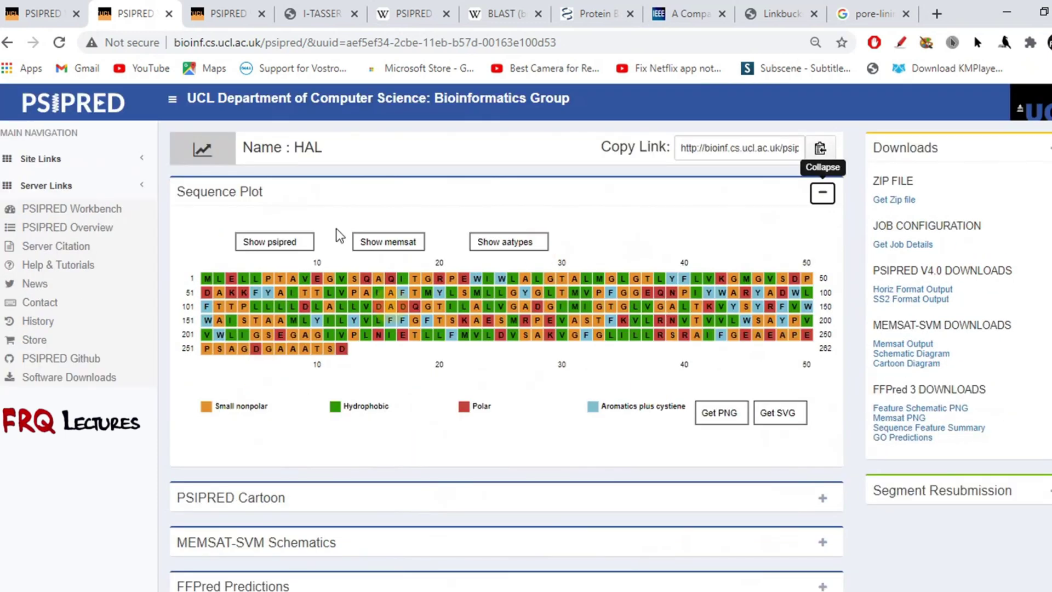
pyautogui.click(289, 246)
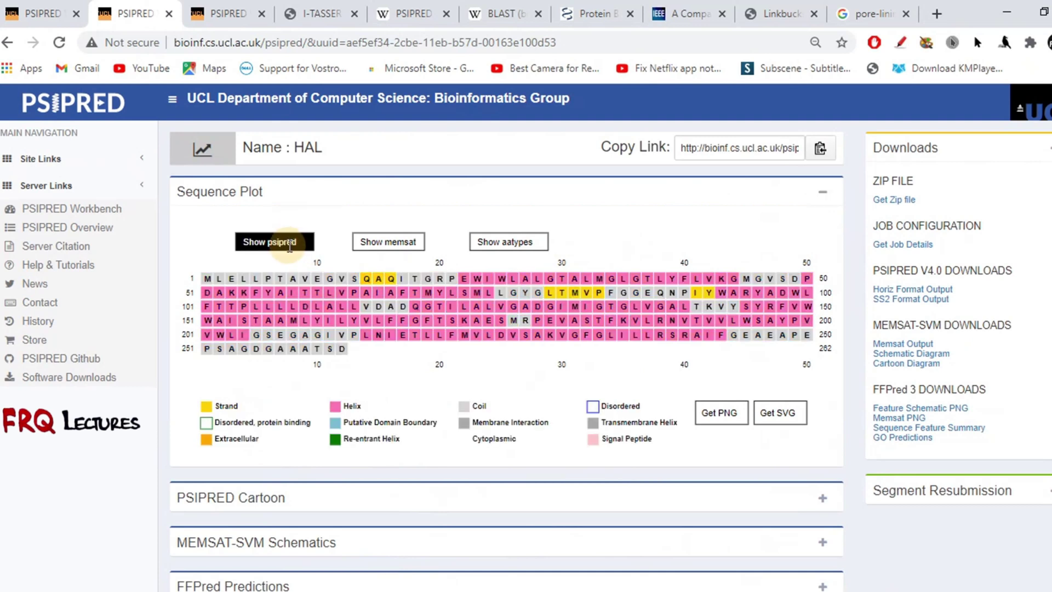
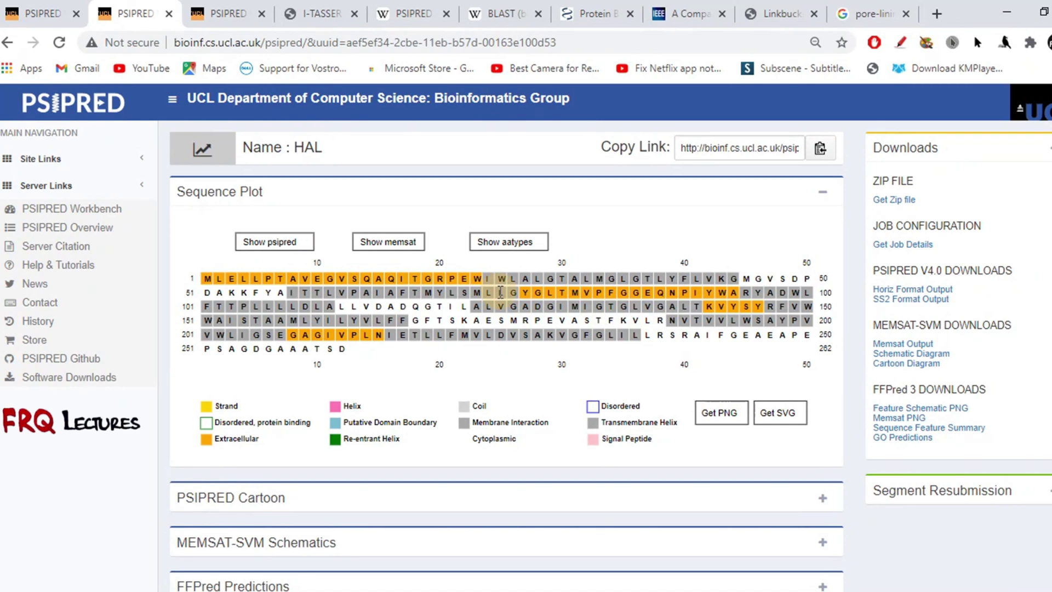
pyautogui.click(510, 242)
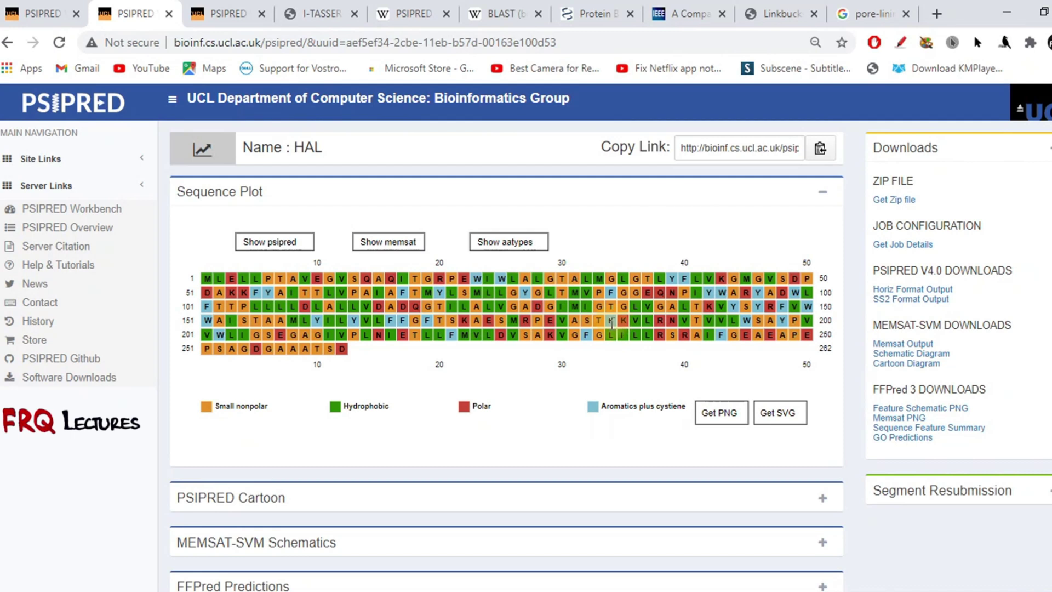
# - Collapse the Sequence Plot and examine the PSIPRED Cartoon's helices, strands, coils and confidence down to its legend, closing the cartoon when done
pyautogui.click(822, 192)
pyautogui.click(837, 244)
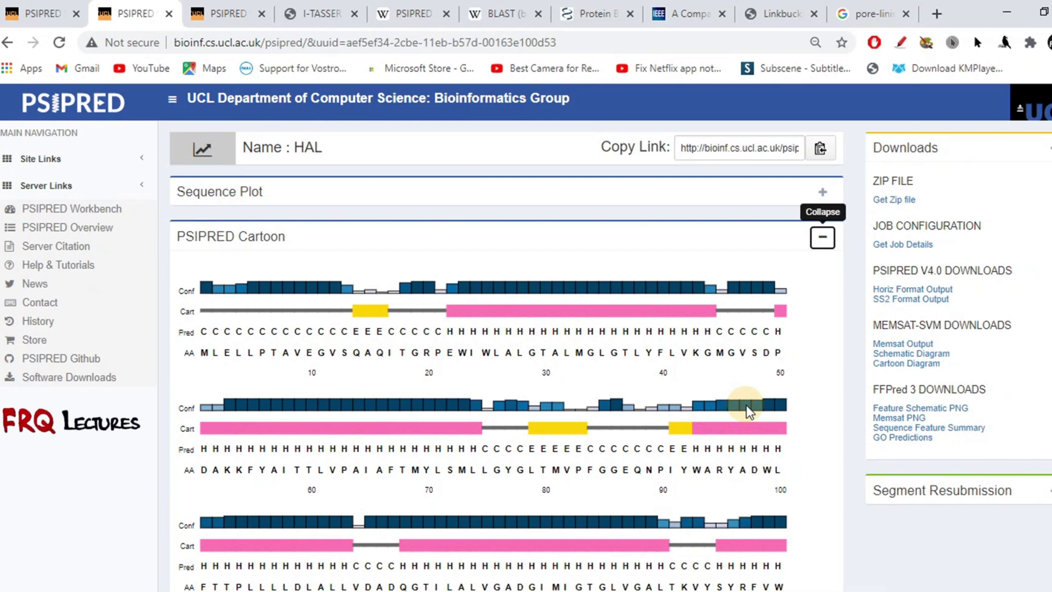
pyautogui.scroll(-6, 746, 409)
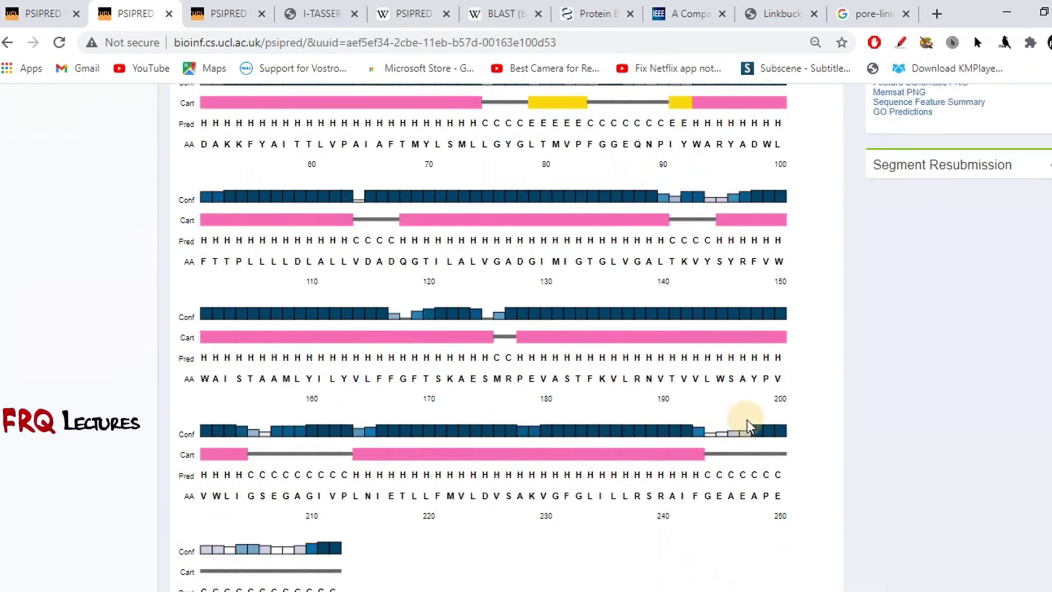
pyautogui.scroll(-3, 747, 419)
pyautogui.scroll(-1, 746, 418)
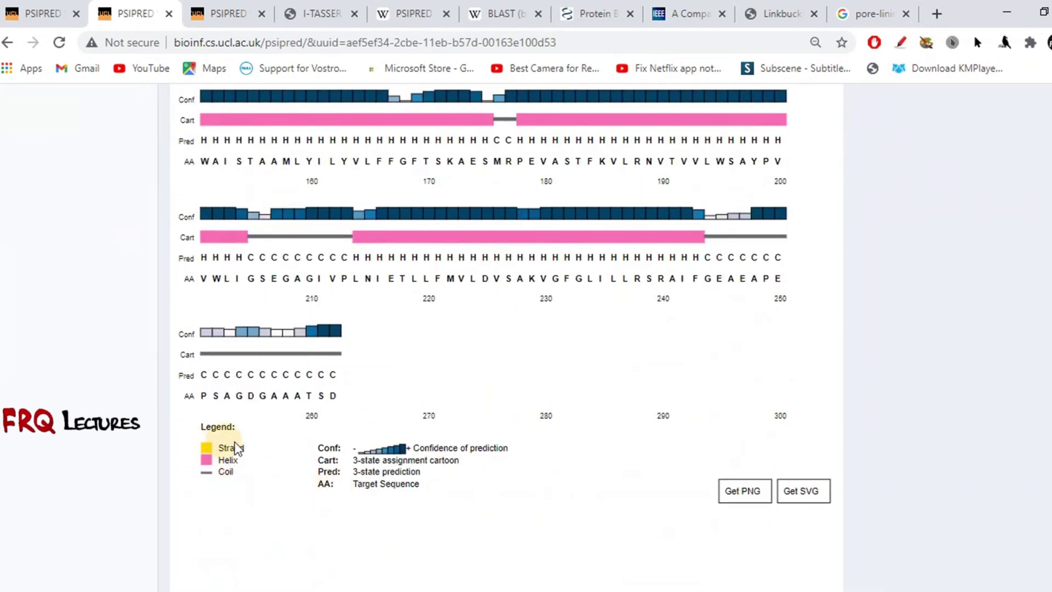
pyautogui.scroll(2, 506, 311)
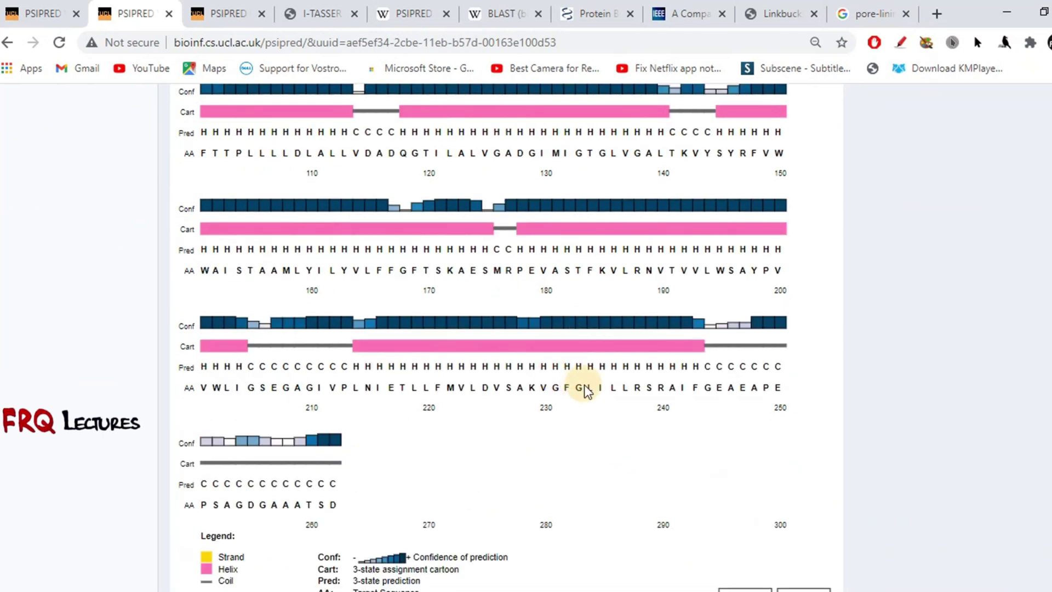
pyautogui.scroll(-2, 584, 389)
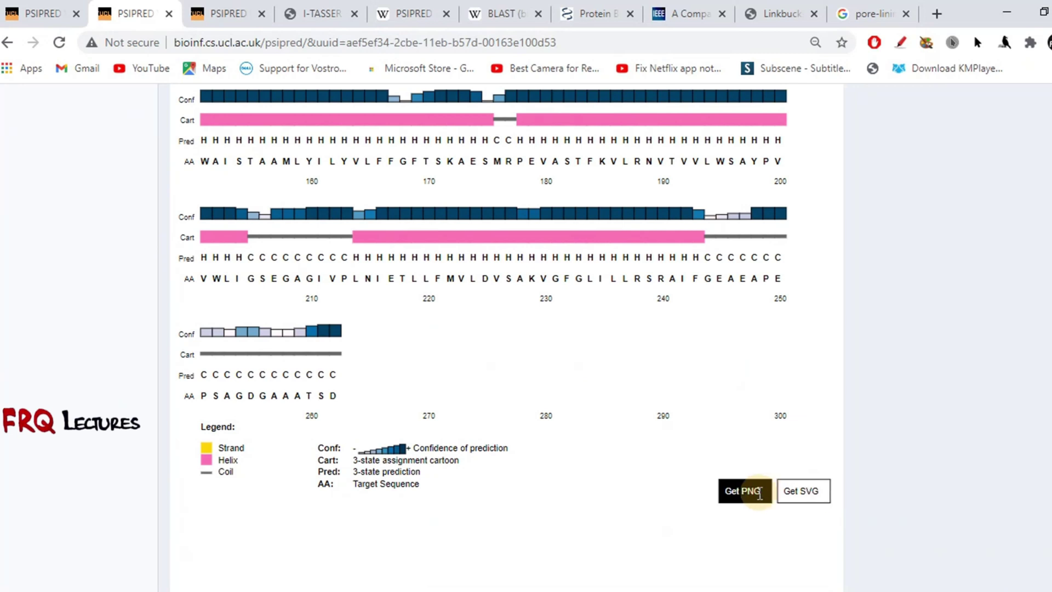
pyautogui.scroll(10, 759, 493)
pyautogui.click(829, 244)
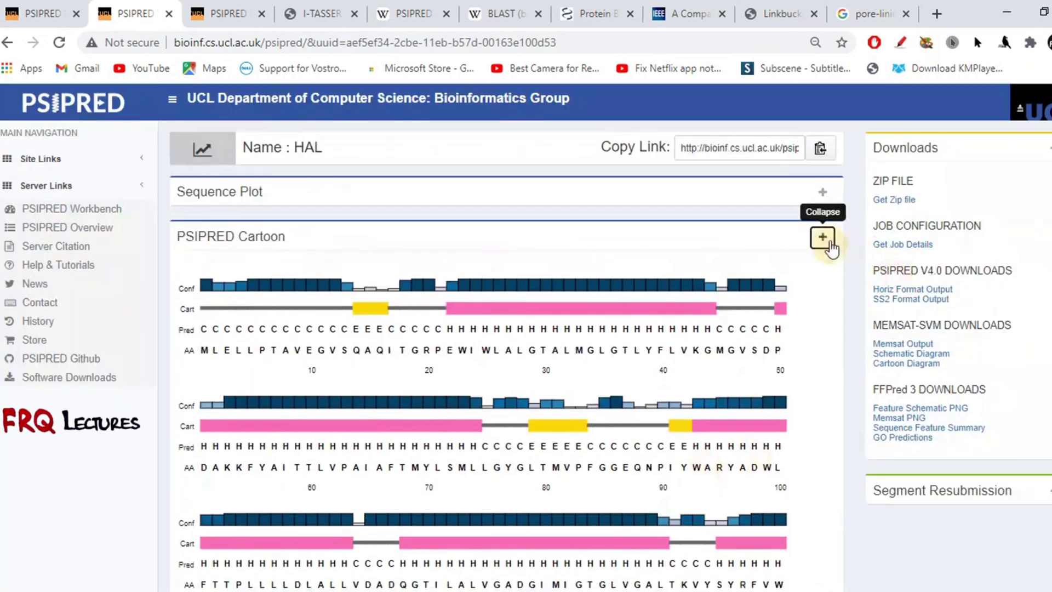
# - Reopen the Sequence Plot to check its image export options, and collapse it again
pyautogui.click(822, 192)
pyautogui.scroll(-1, 763, 328)
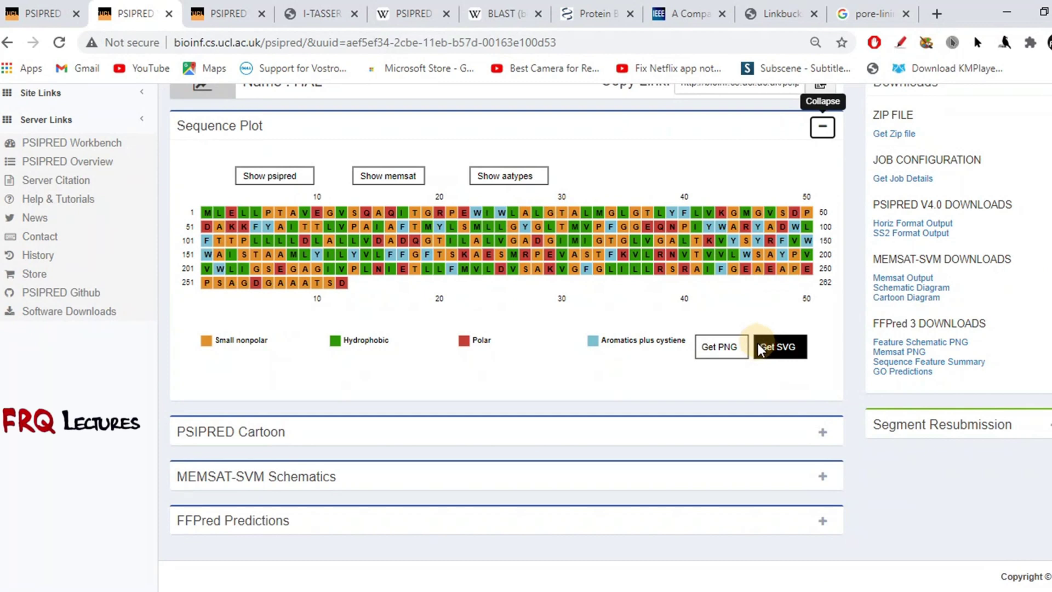
pyautogui.click(822, 127)
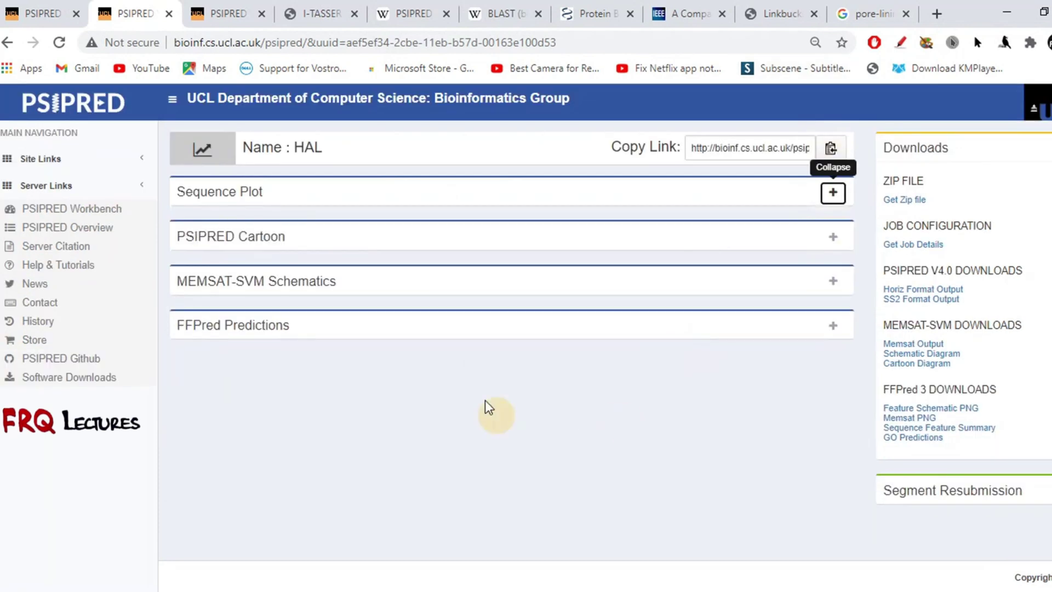
# - Examine the MEMSAT-SVM Schematics plots and their topology legend, and collapse the section when done
pyautogui.click(833, 282)
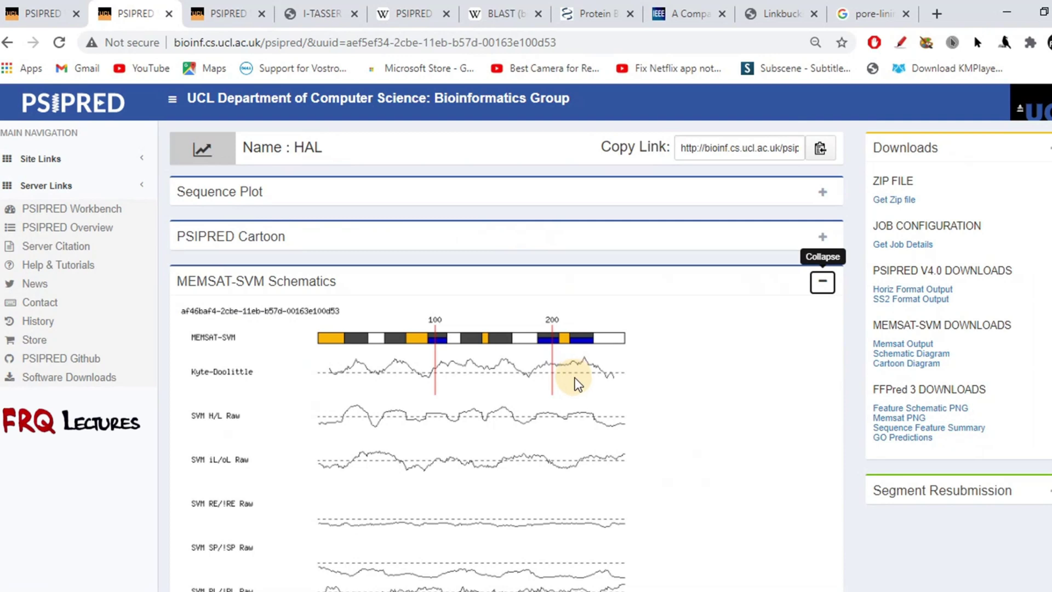
pyautogui.scroll(-2, 573, 376)
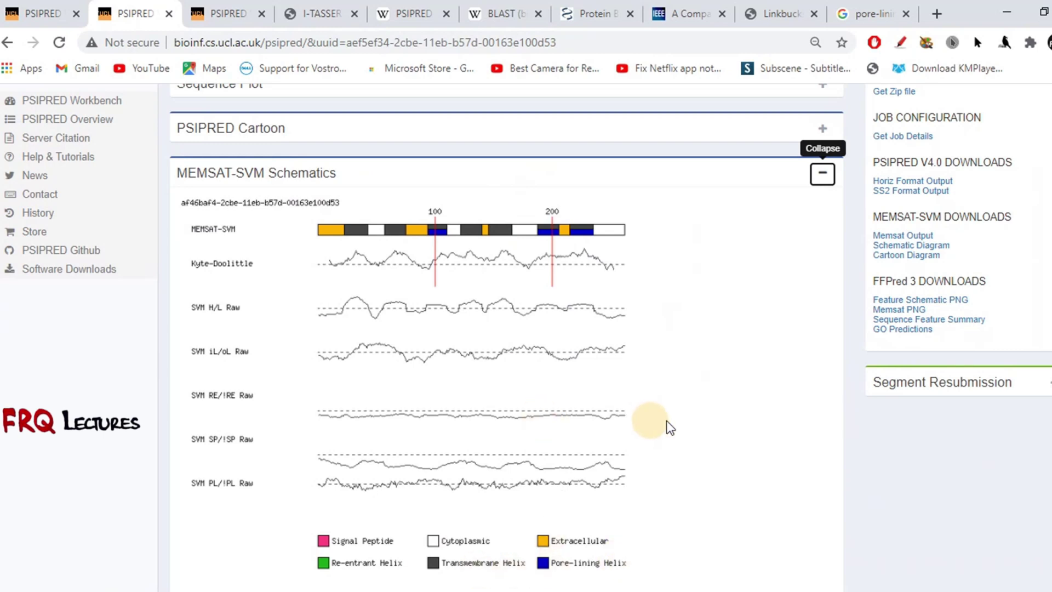
pyautogui.click(824, 176)
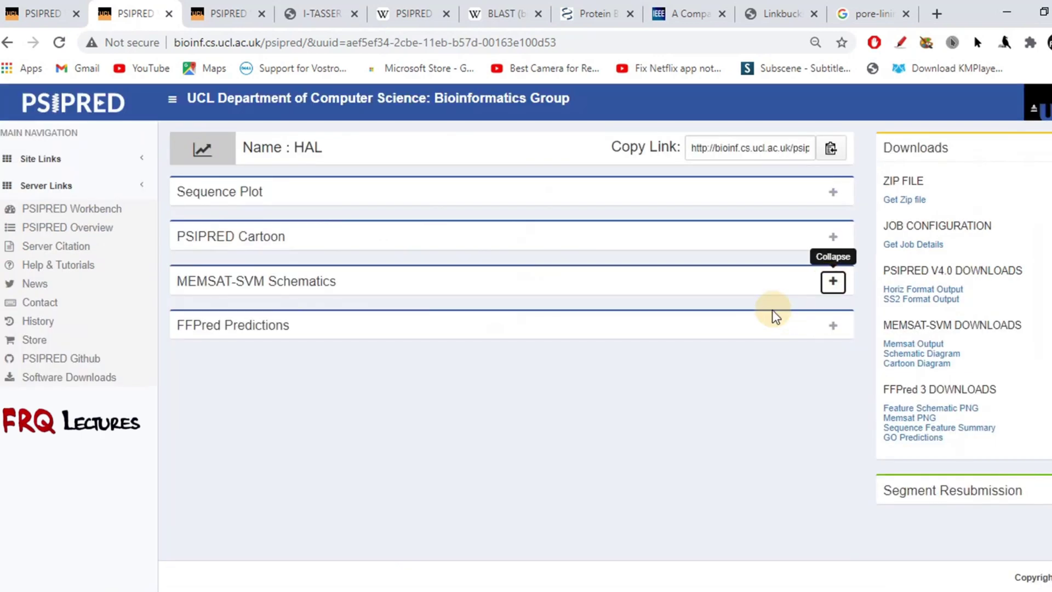
# - Expand the FFPred Predictions and look over the Biological Process, Molecular Function and Cellular Component tables
pyautogui.click(831, 327)
pyautogui.scroll(-4, 706, 326)
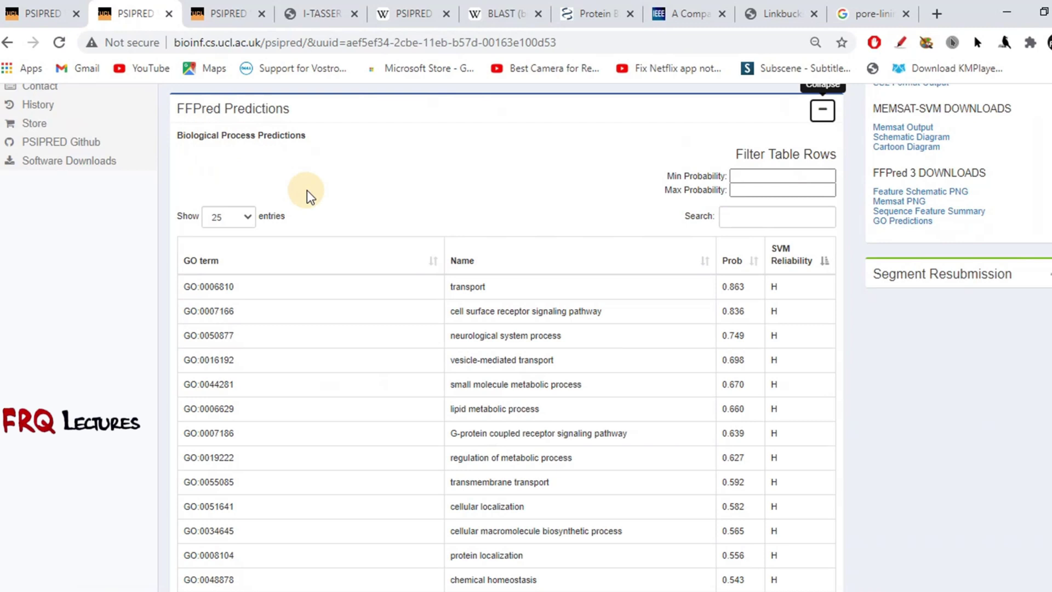
pyautogui.scroll(-12, 305, 192)
pyautogui.scroll(-2, 308, 192)
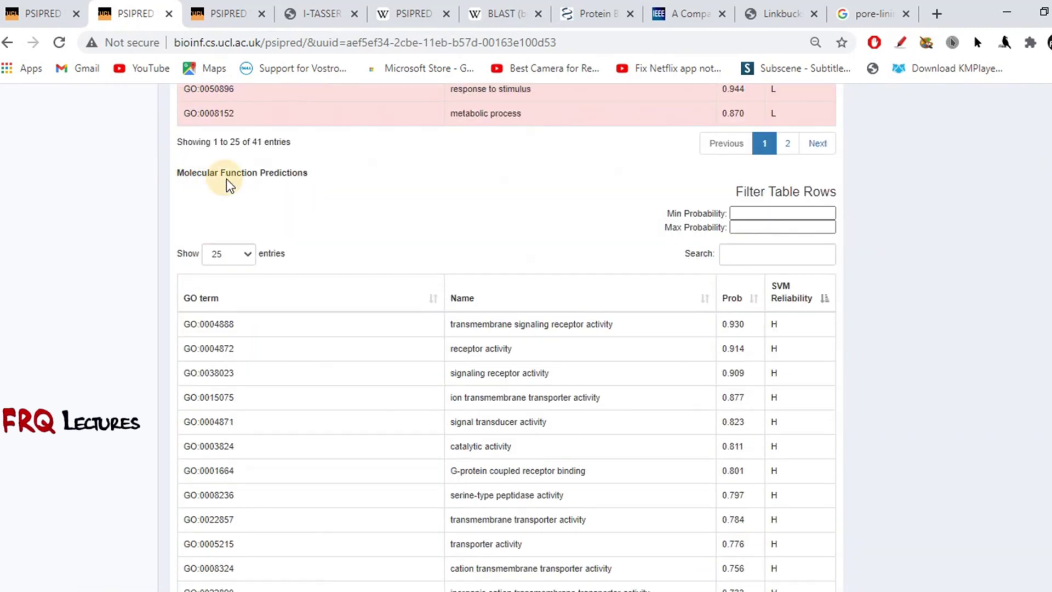
pyautogui.scroll(-14, 260, 179)
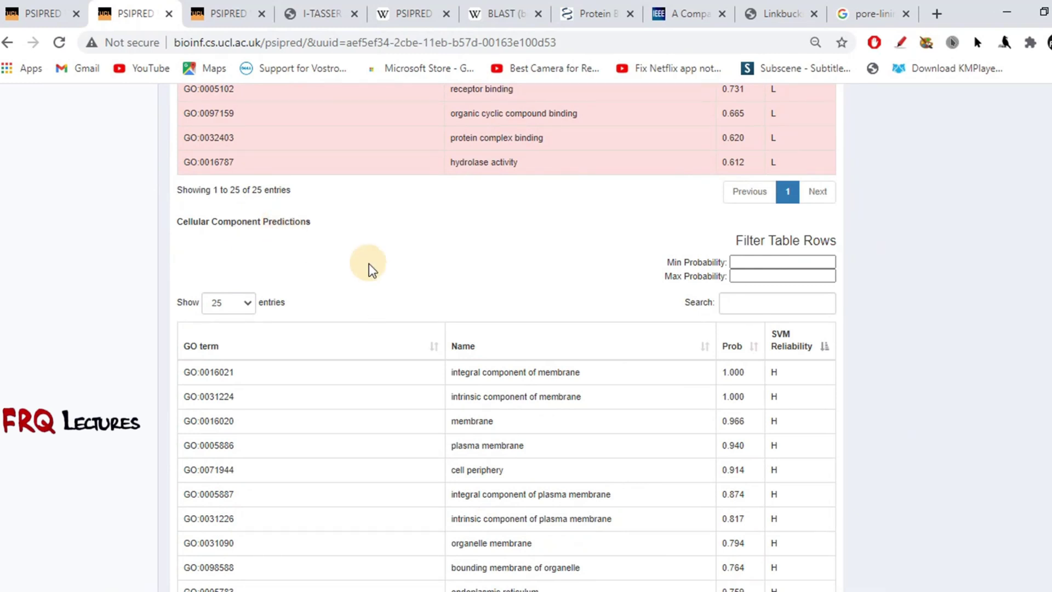
pyautogui.scroll(20, 326, 262)
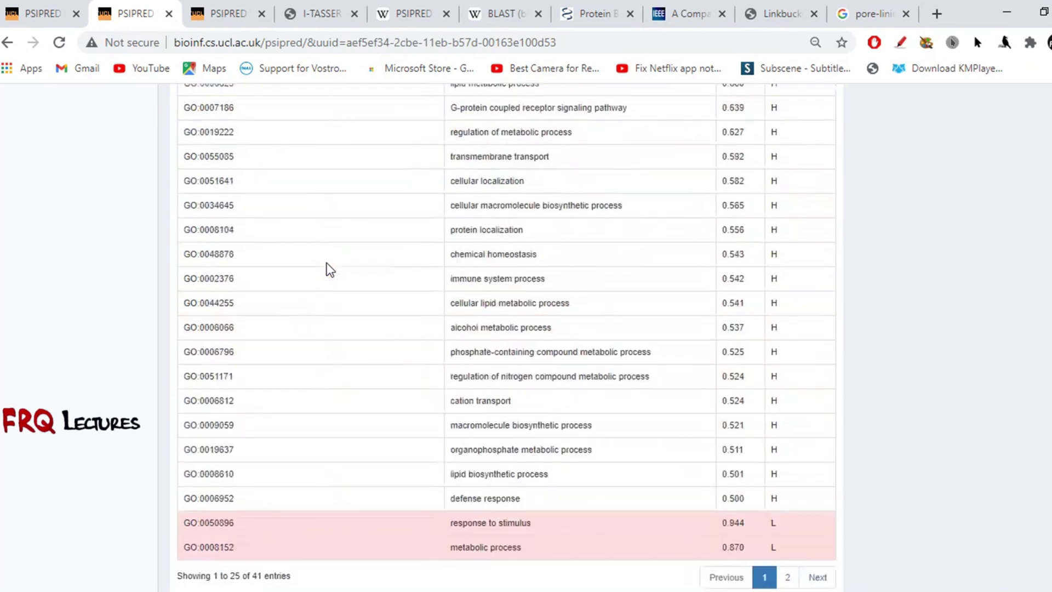
pyautogui.scroll(4, 334, 268)
# - Examine the Biological Process Predictions, comparing the probabilities and SVM reliability of high- and low-reliability GO terms
pyautogui.scroll(-2, 349, 274)
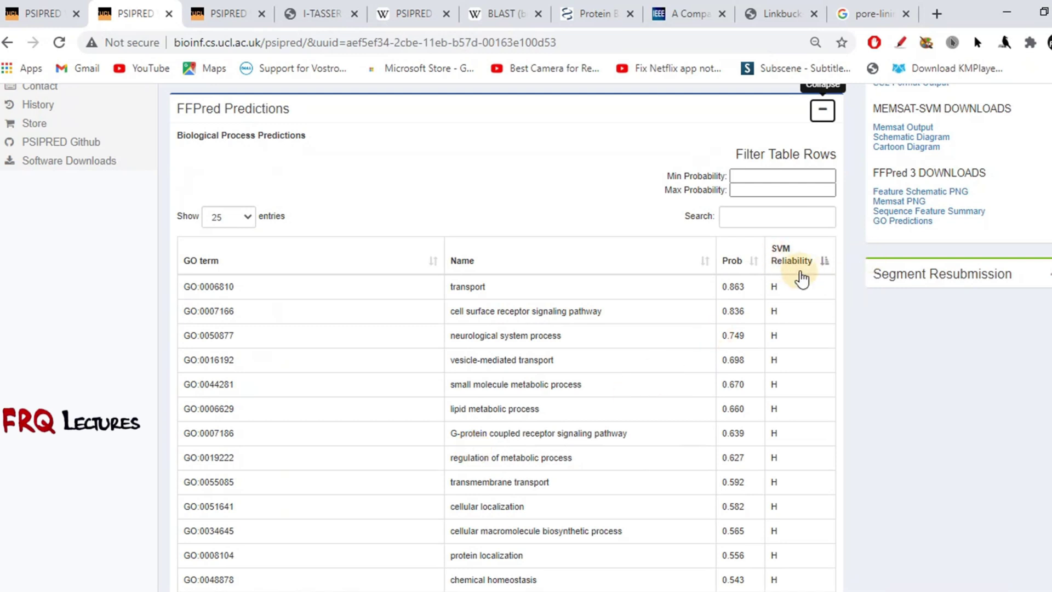
pyautogui.scroll(-5, 777, 321)
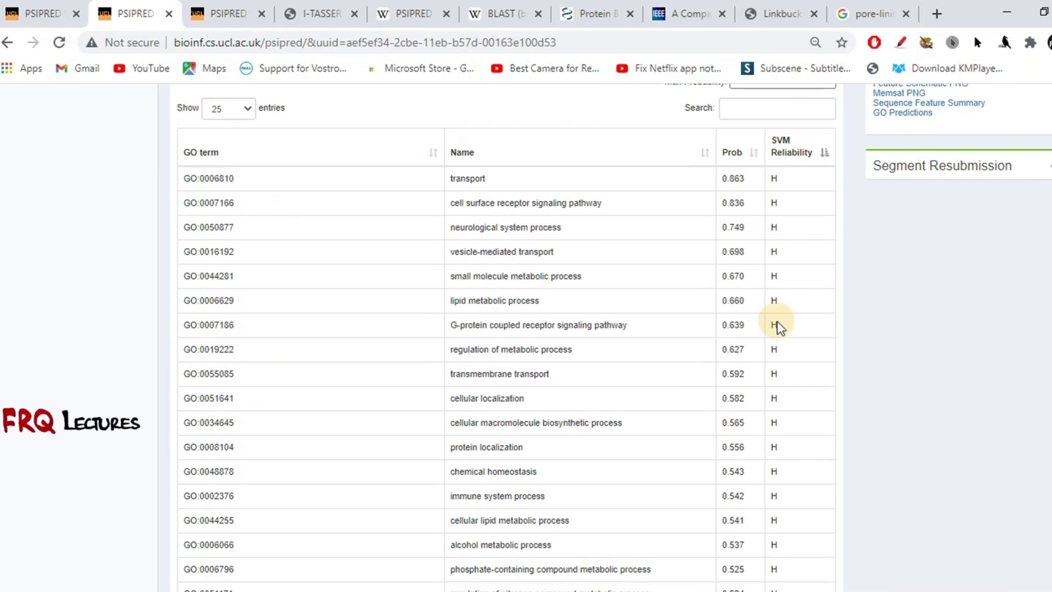
pyautogui.scroll(-2, 780, 328)
pyautogui.scroll(7, 780, 330)
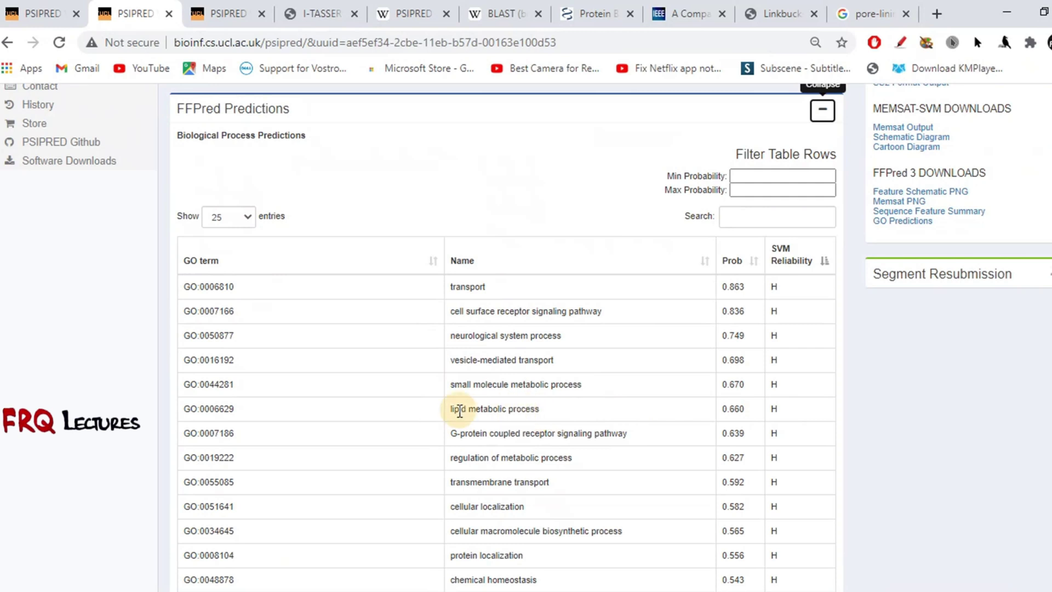
pyautogui.scroll(-6, 774, 414)
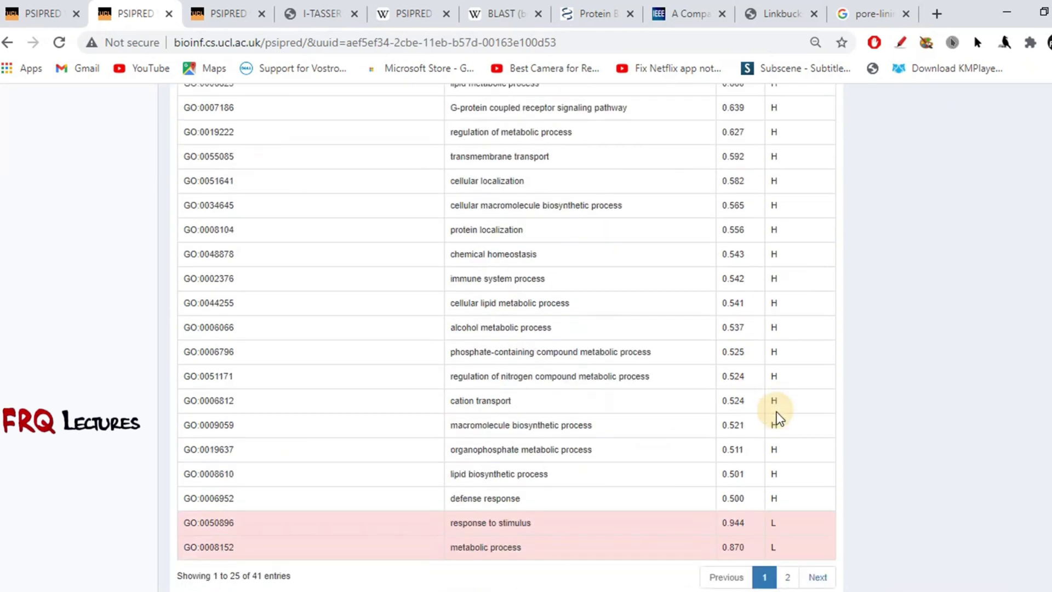
pyautogui.scroll(-4, 777, 411)
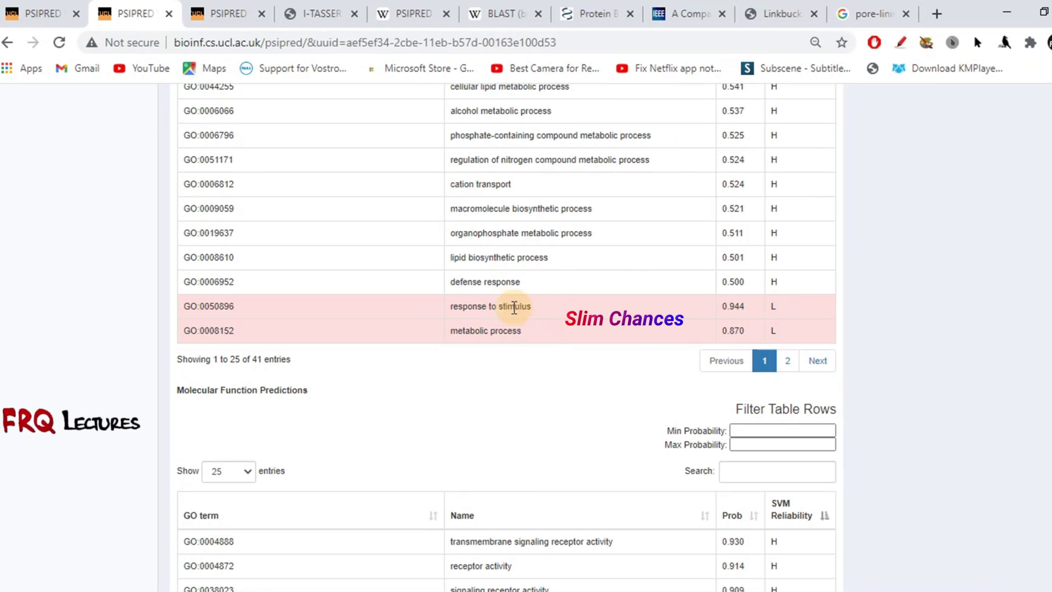
# - Examine the Molecular Function Predictions table, from its high-reliability terms to the low-reliability rows at the end
pyautogui.scroll(-4, 524, 312)
pyautogui.scroll(-2, 523, 313)
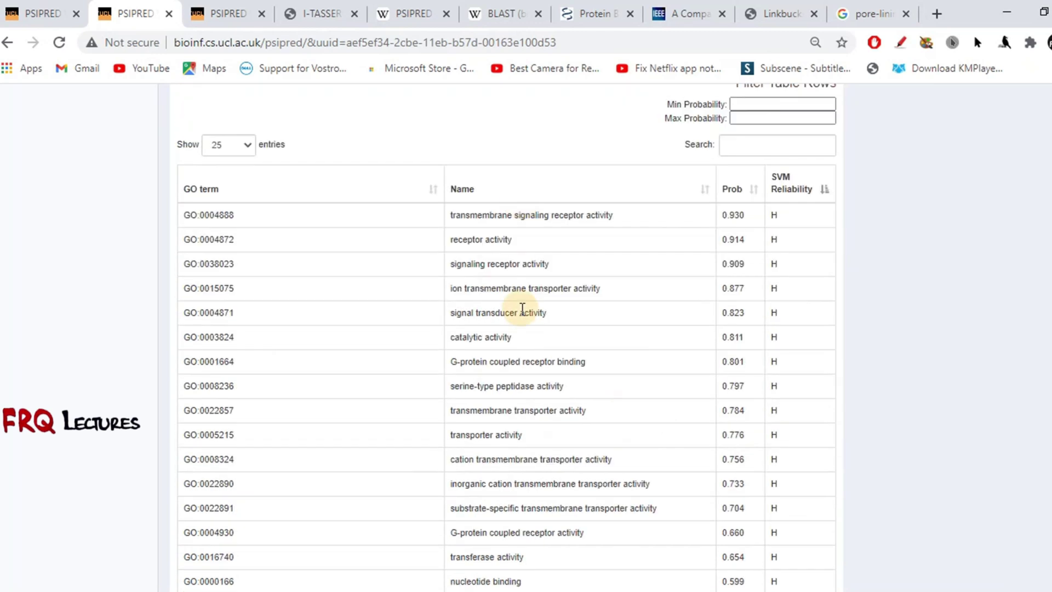
pyautogui.scroll(2, 523, 312)
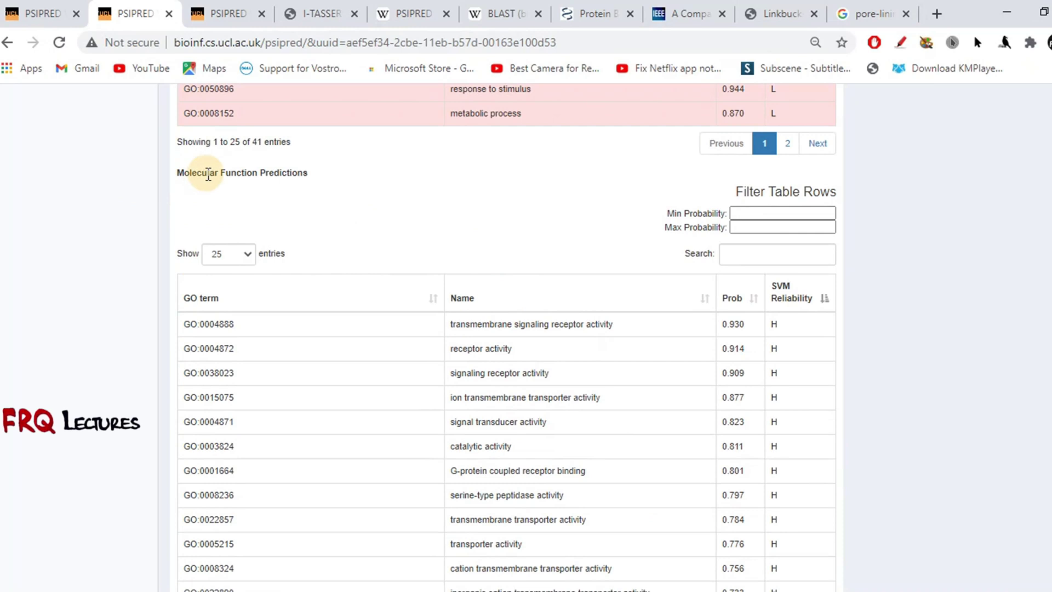
pyautogui.scroll(-2, 496, 372)
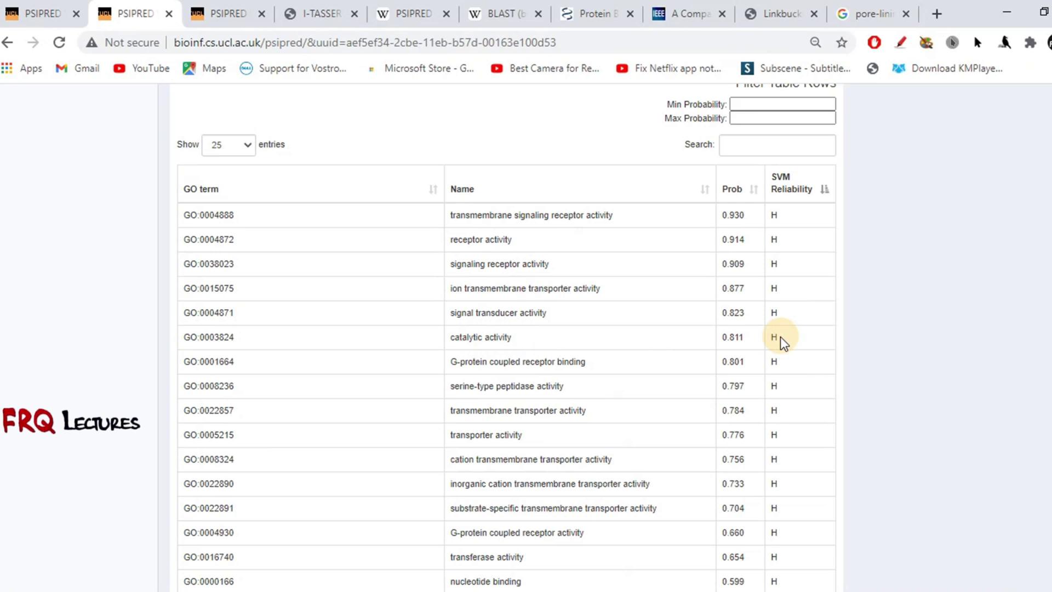
pyautogui.scroll(-8, 780, 336)
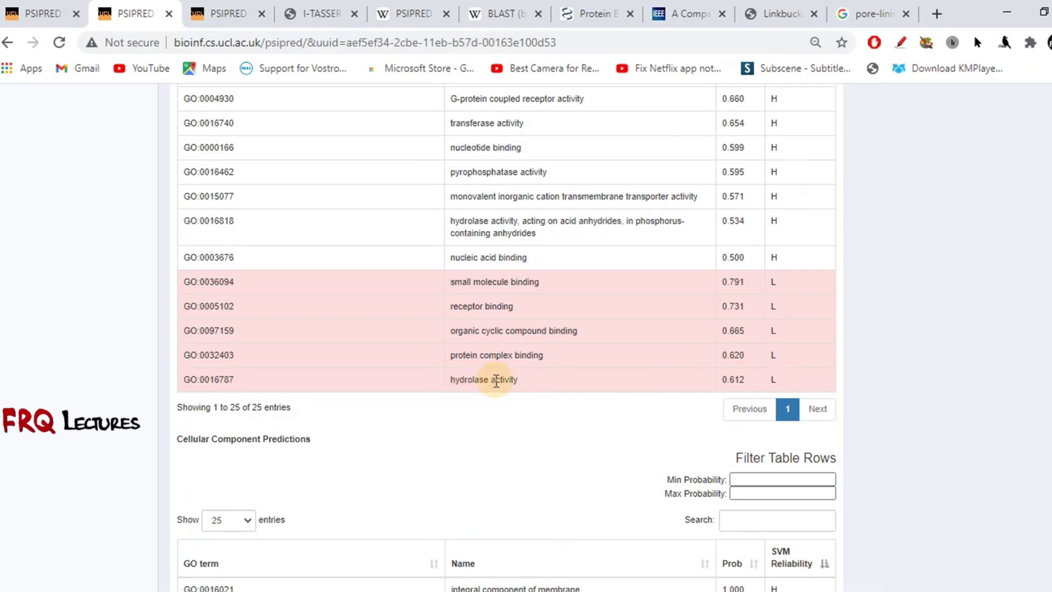
# - Examine the Cellular Component Predictions table, including the SVM reliability of its membrane terms and last rows
pyautogui.scroll(-4, 493, 380)
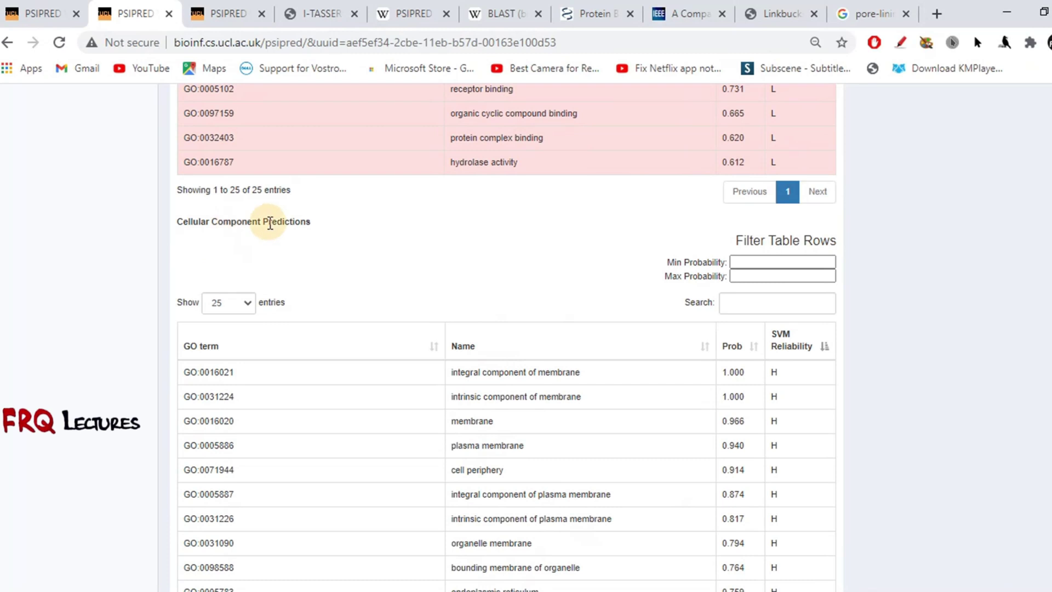
pyautogui.scroll(-2, 383, 252)
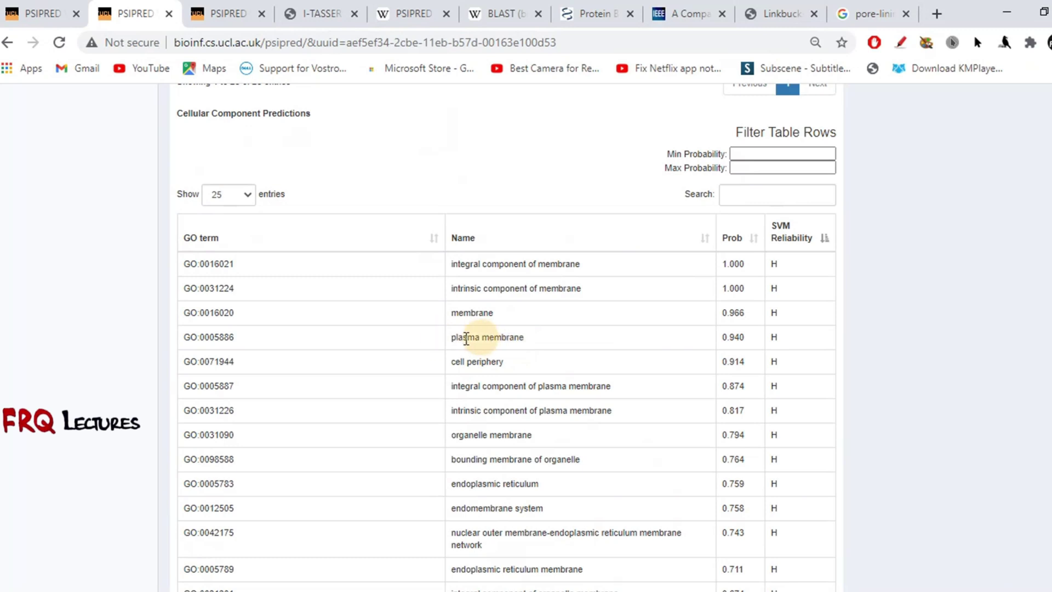
pyautogui.scroll(-6, 496, 340)
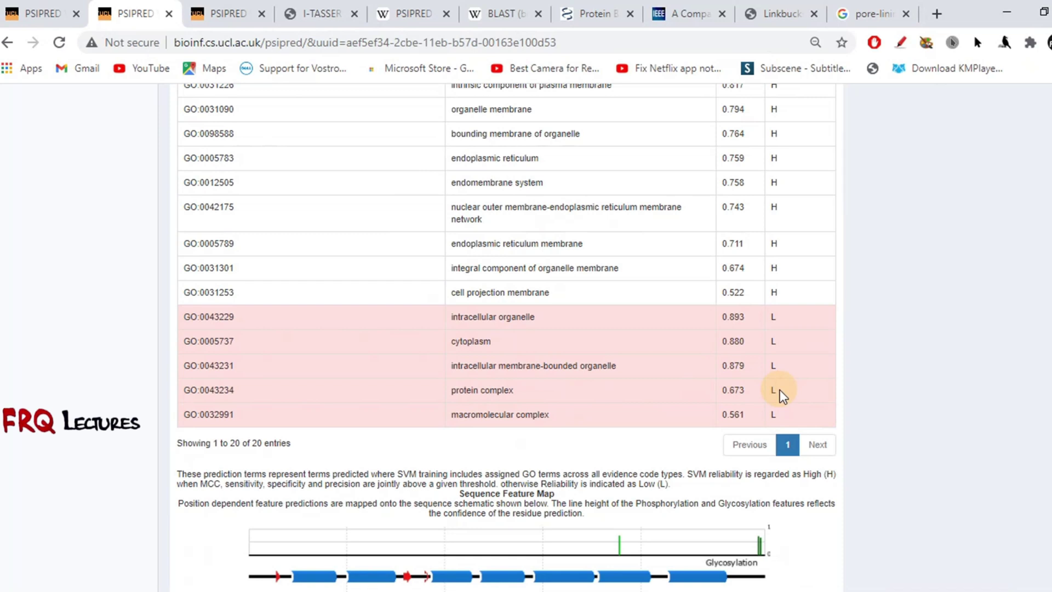
pyautogui.scroll(2, 780, 390)
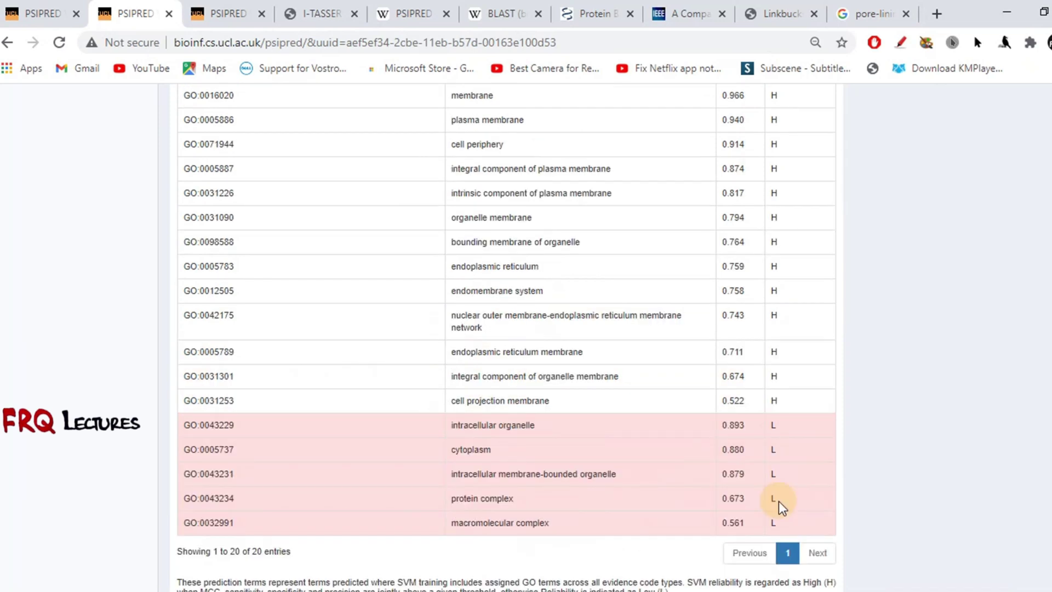